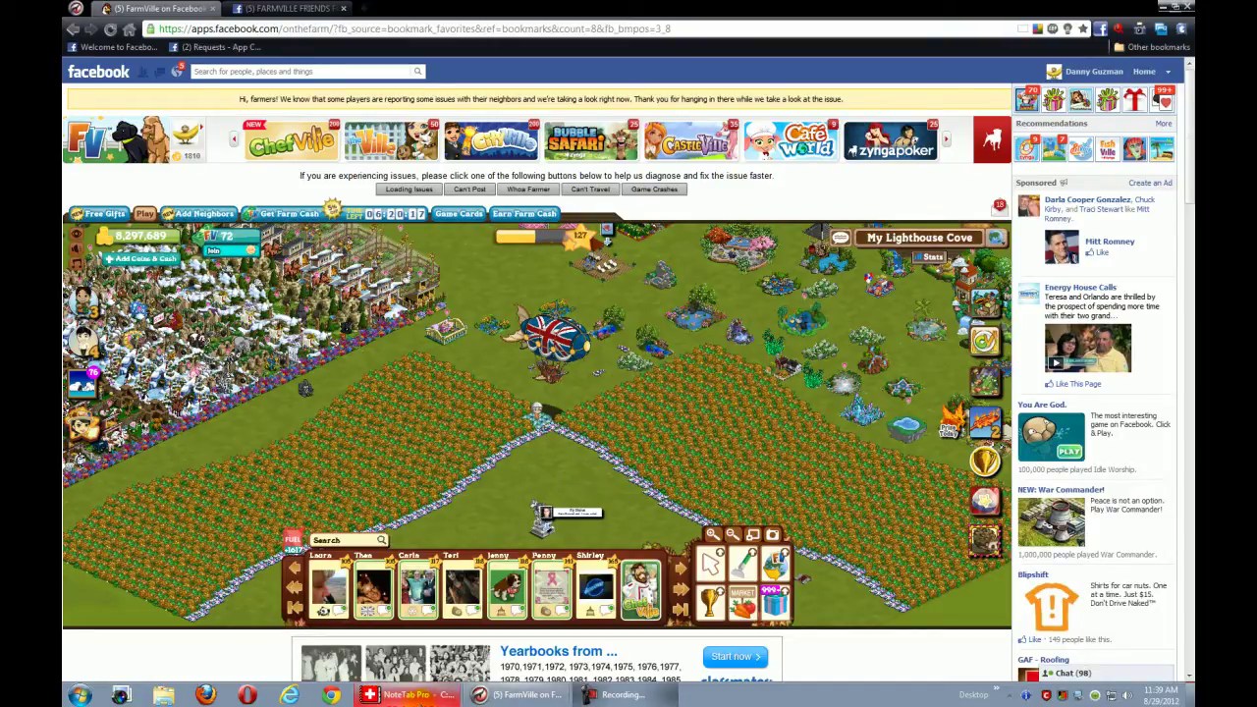
- Save the trap.txt link notes in NoteTab Pro and return to the FarmVille browser window
{"action": "left_click", "coordinate": [412, 694]}
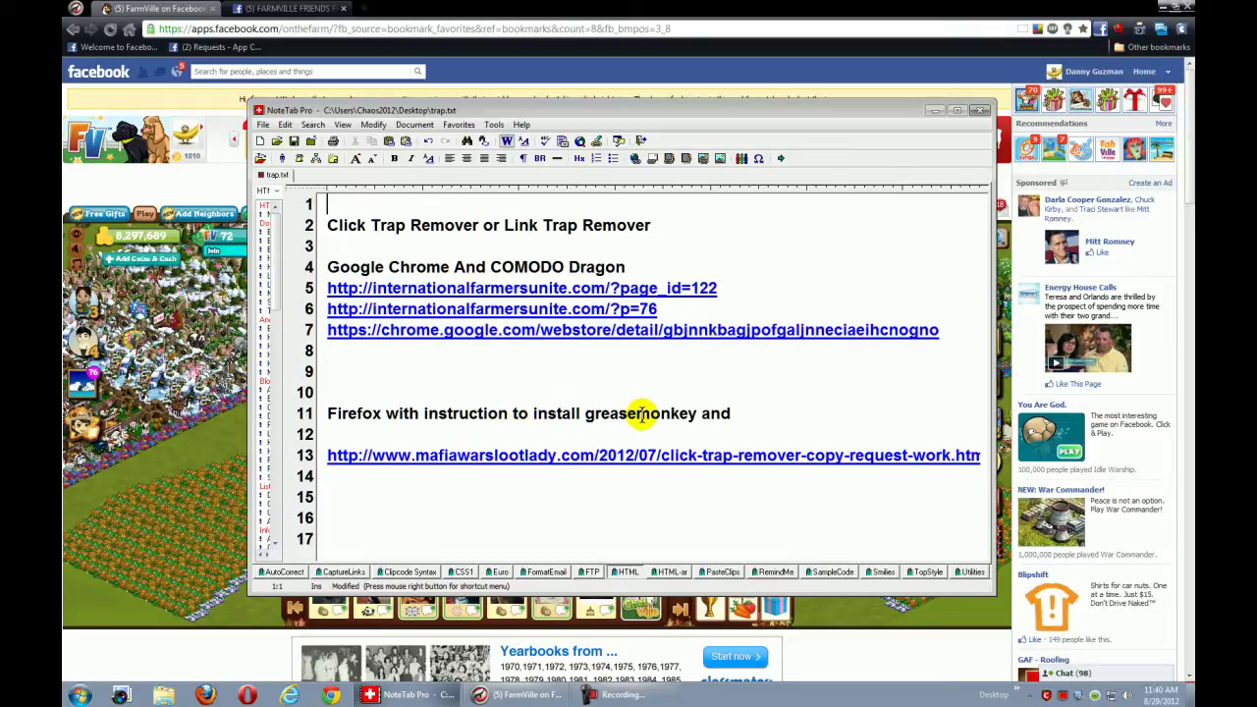
{"action": "key", "text": "ctrl+s"}
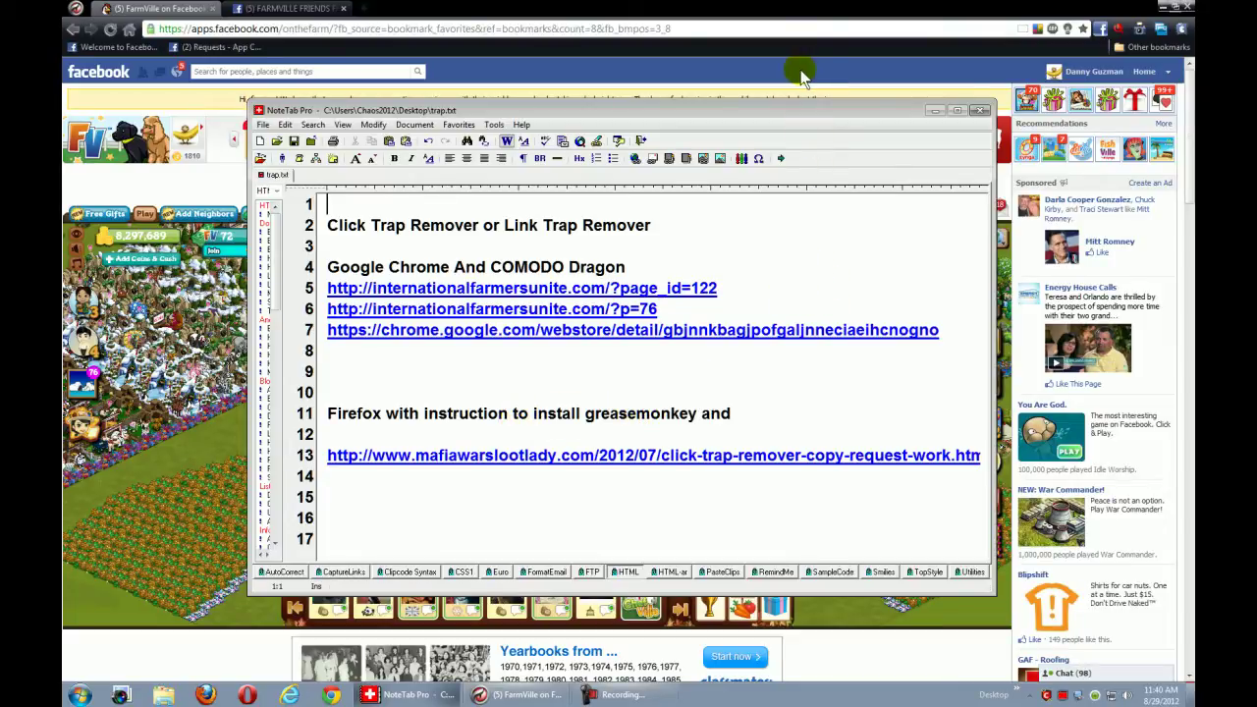
{"action": "left_click", "coordinate": [802, 77]}
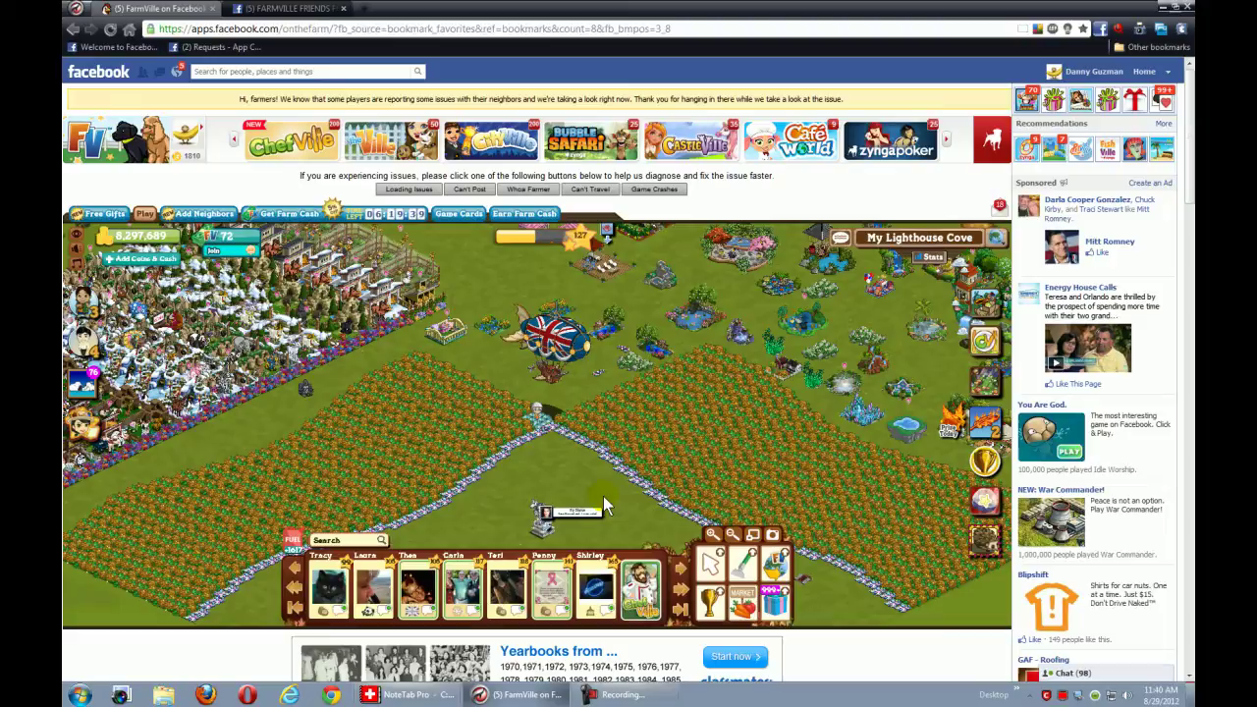
- Find the Dream Tree on the farm and redeem 20 Dream Drops for the Jumping Fountain, accepting the exchange
{"action": "scroll", "coordinate": [604, 495], "scroll_direction": "up", "scroll_amount": 2}
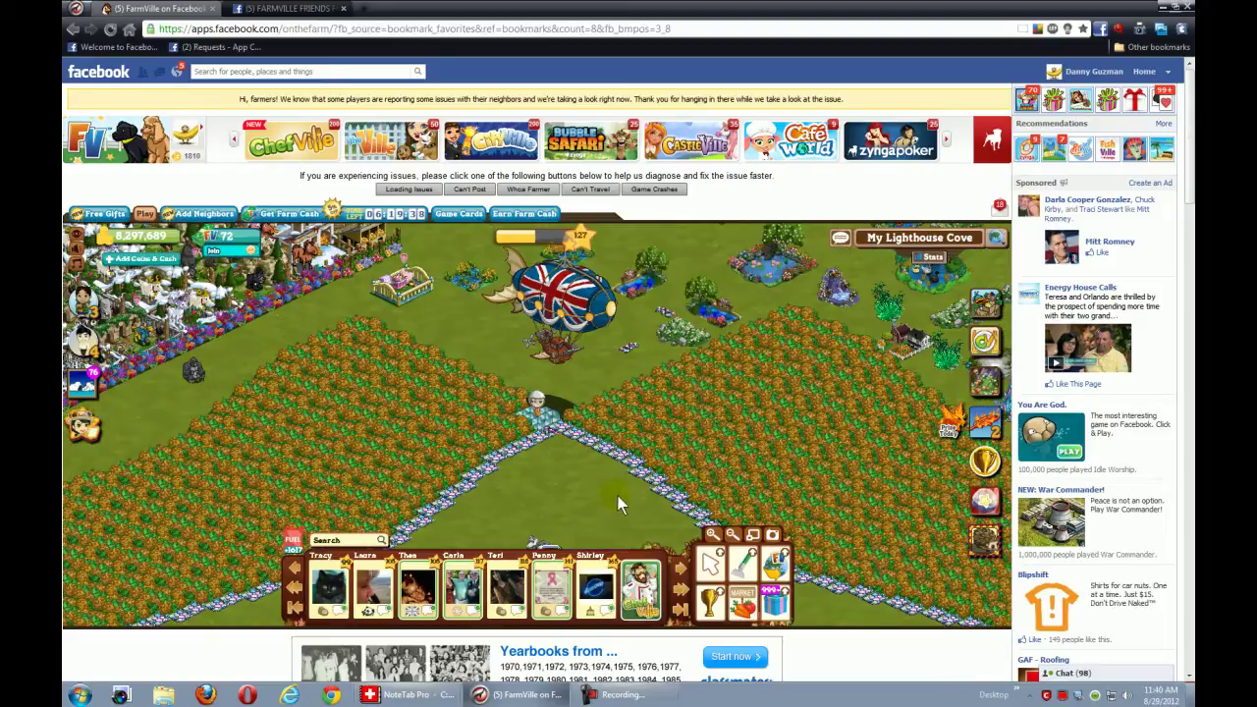
{"action": "left_click_drag", "start_coordinate": [643, 500], "coordinate": [408, 245]}
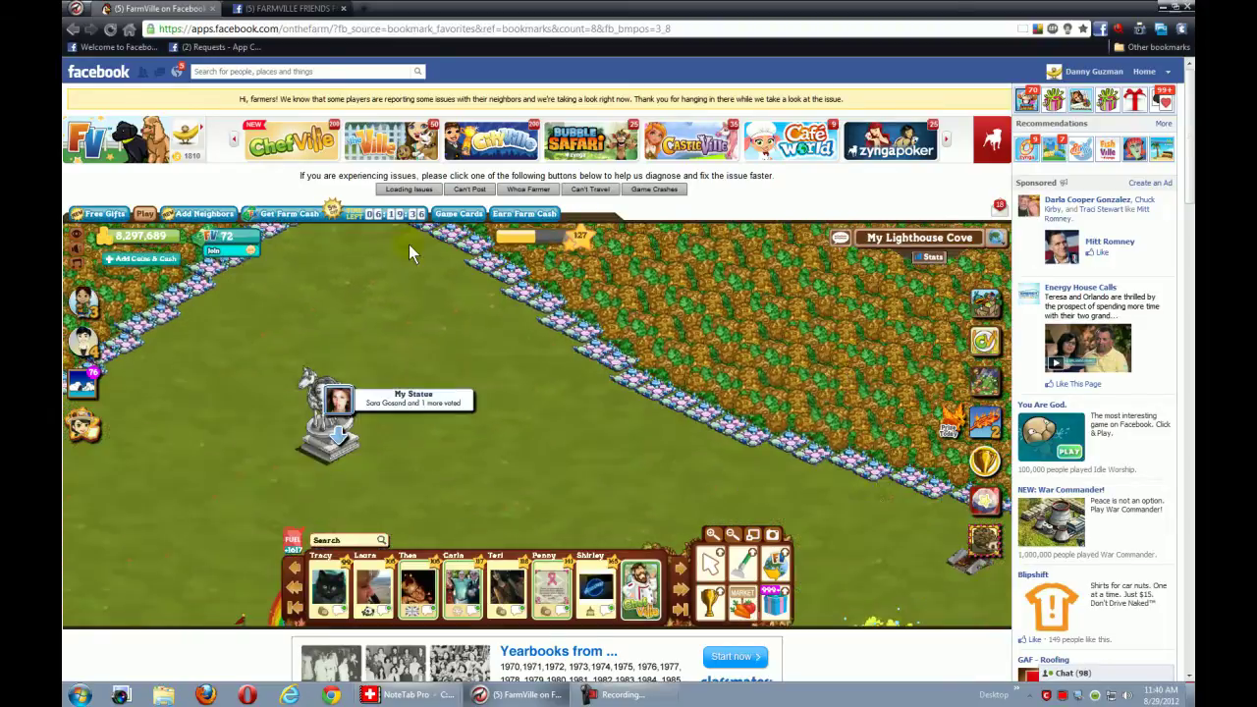
{"action": "left_click_drag", "start_coordinate": [664, 465], "coordinate": [438, 272]}
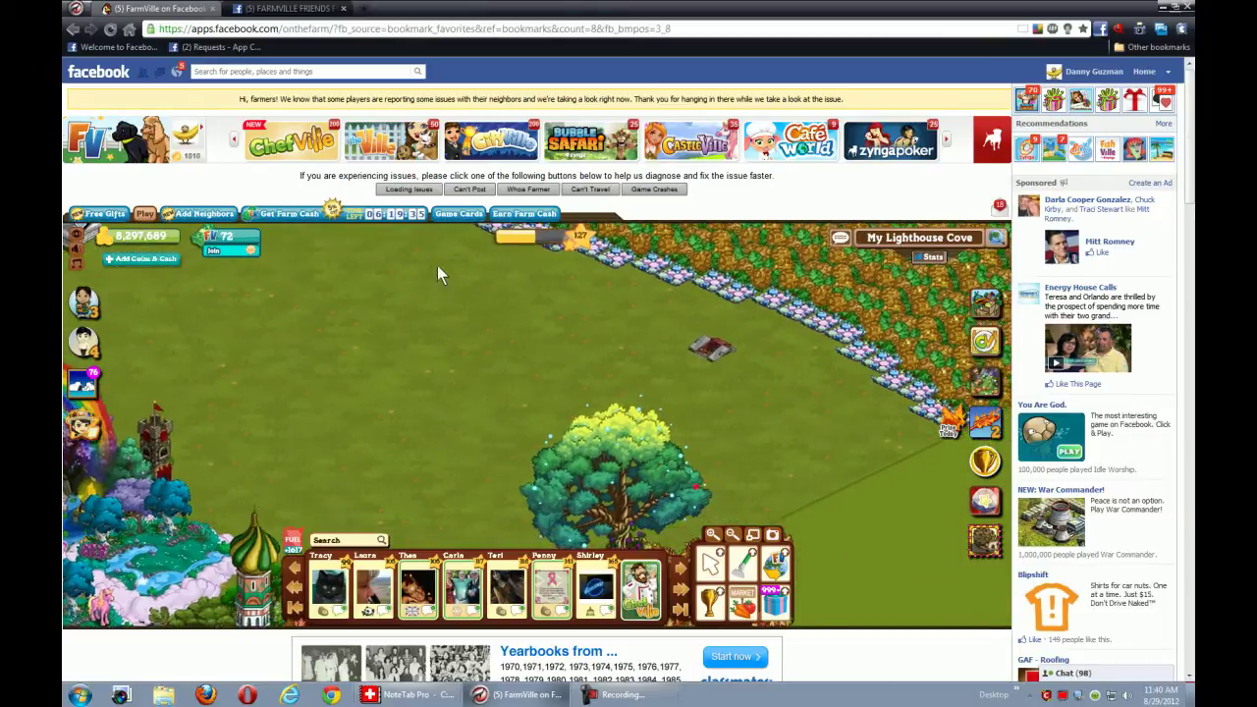
{"action": "left_click_drag", "start_coordinate": [426, 412], "coordinate": [516, 282]}
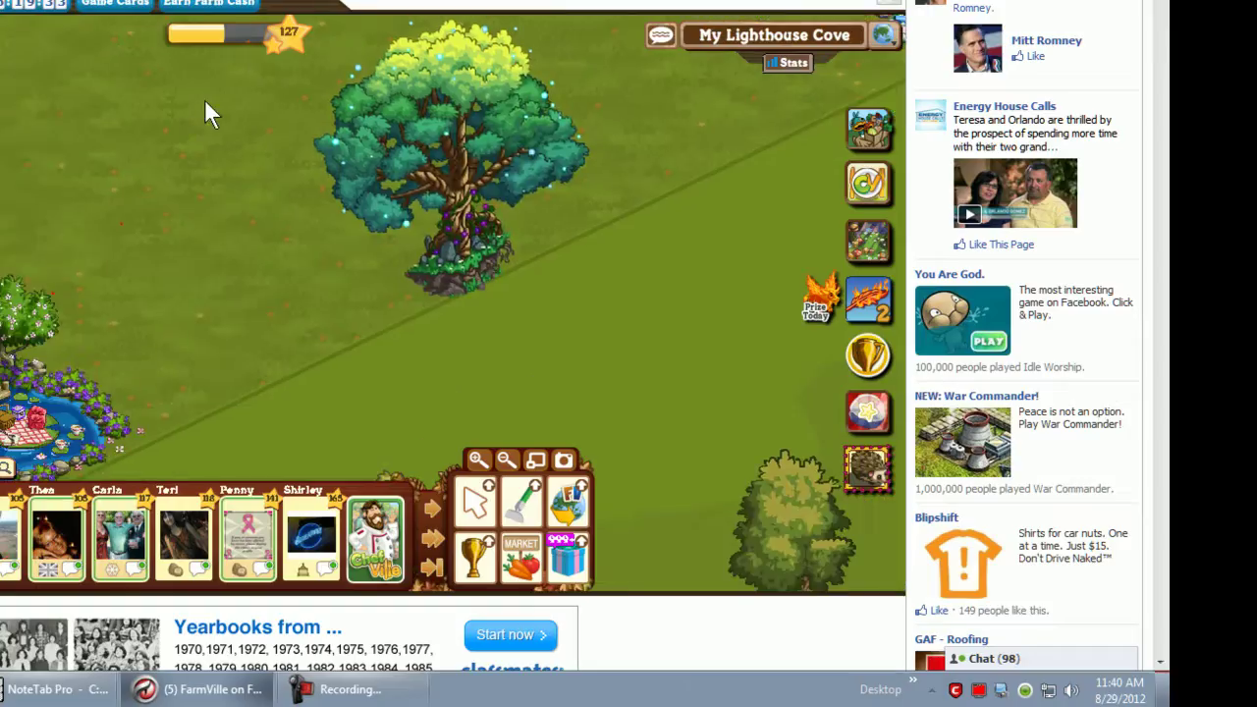
{"action": "left_click_drag", "start_coordinate": [205, 100], "coordinate": [215, 204]}
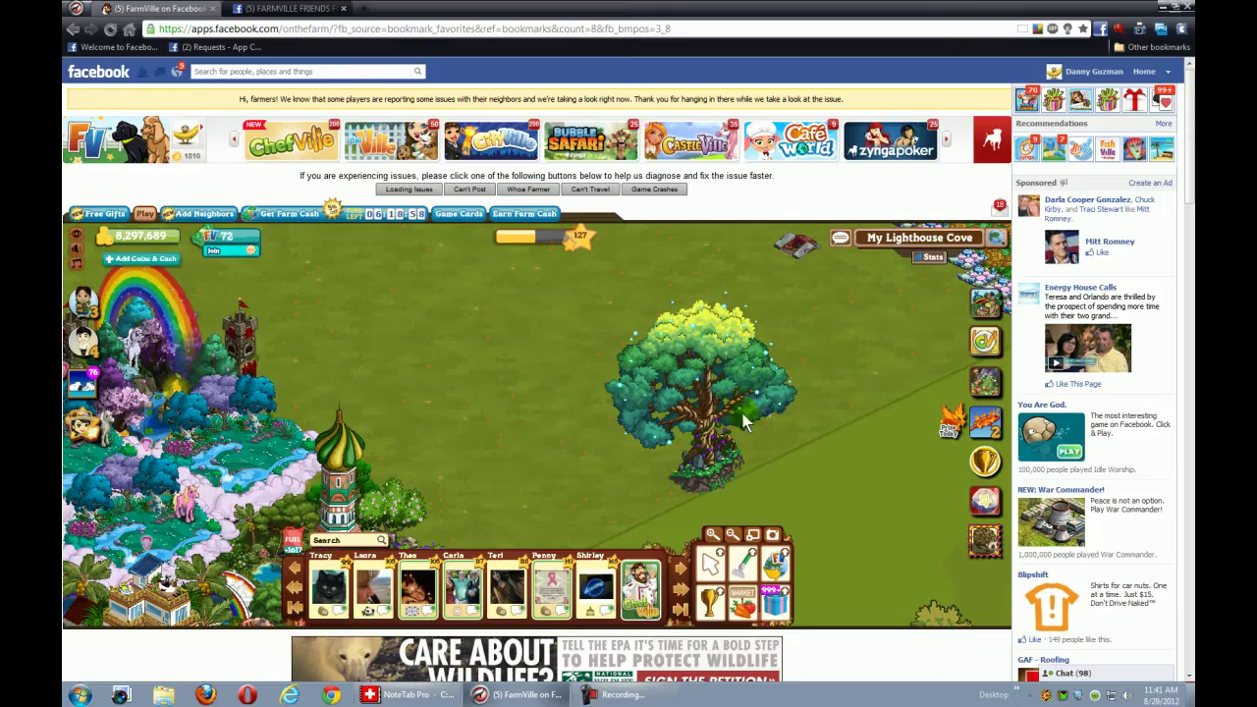
{"action": "left_click", "coordinate": [716, 399]}
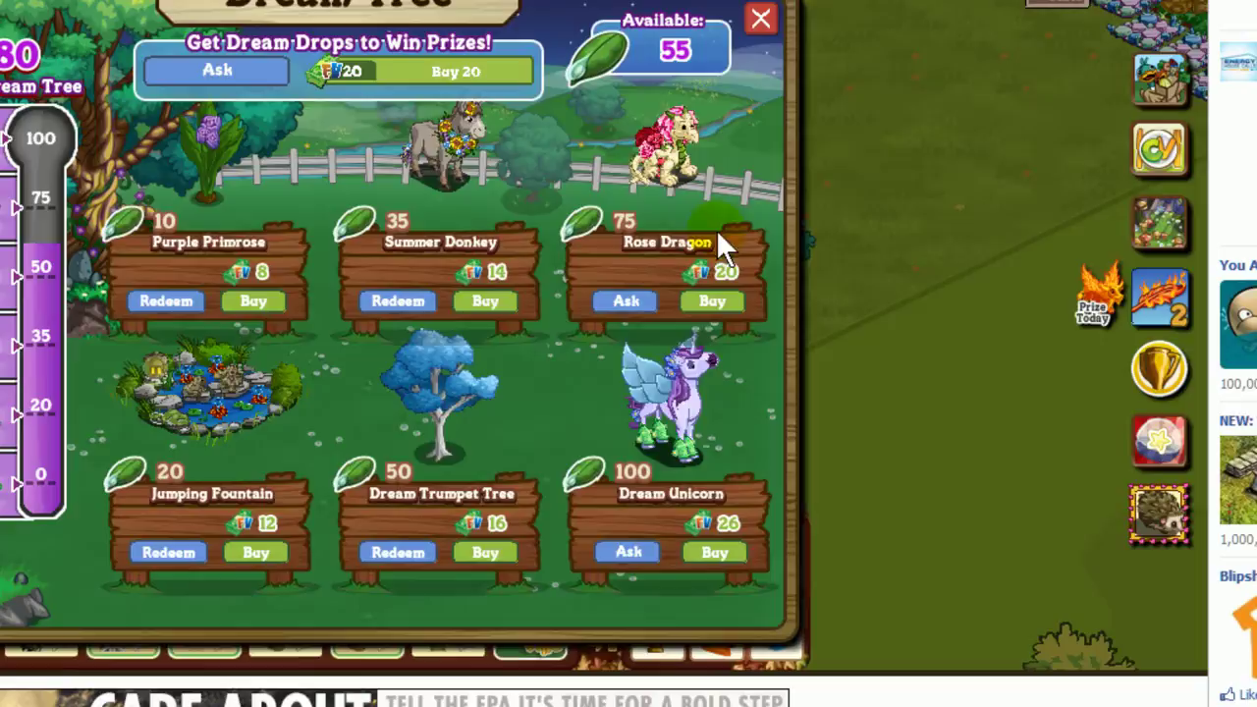
{"action": "left_click", "coordinate": [167, 555]}
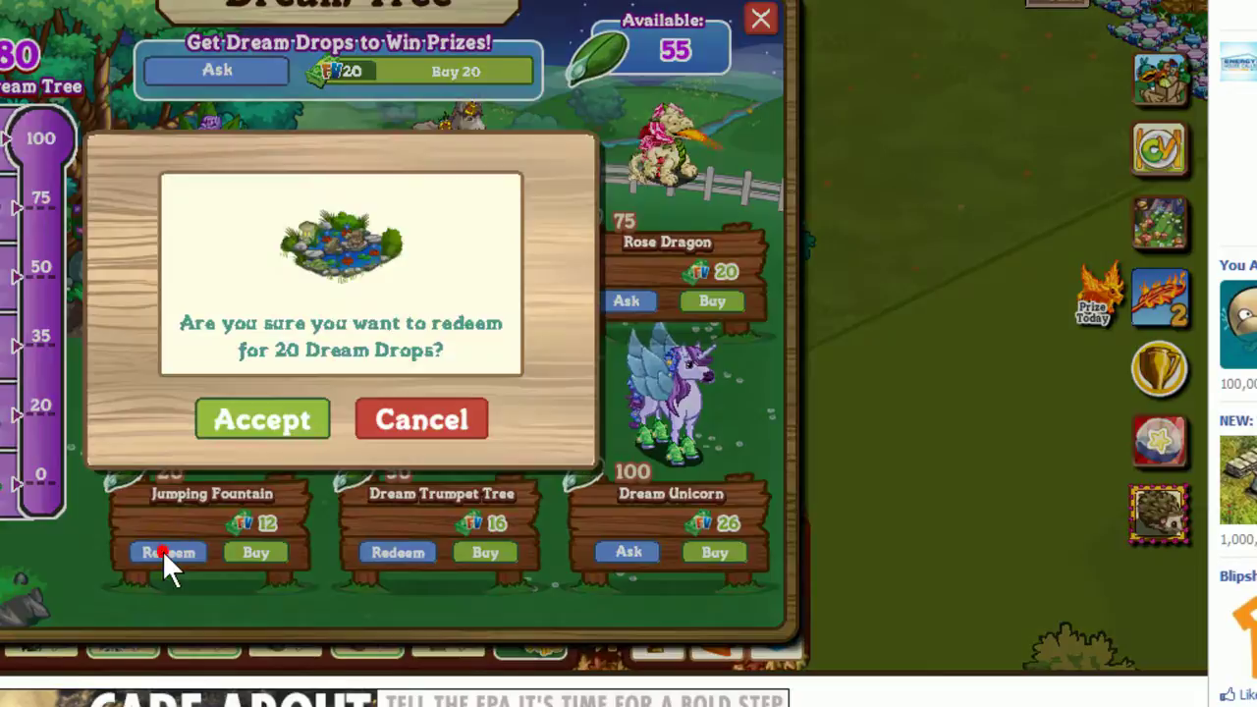
{"action": "left_click", "coordinate": [278, 429]}
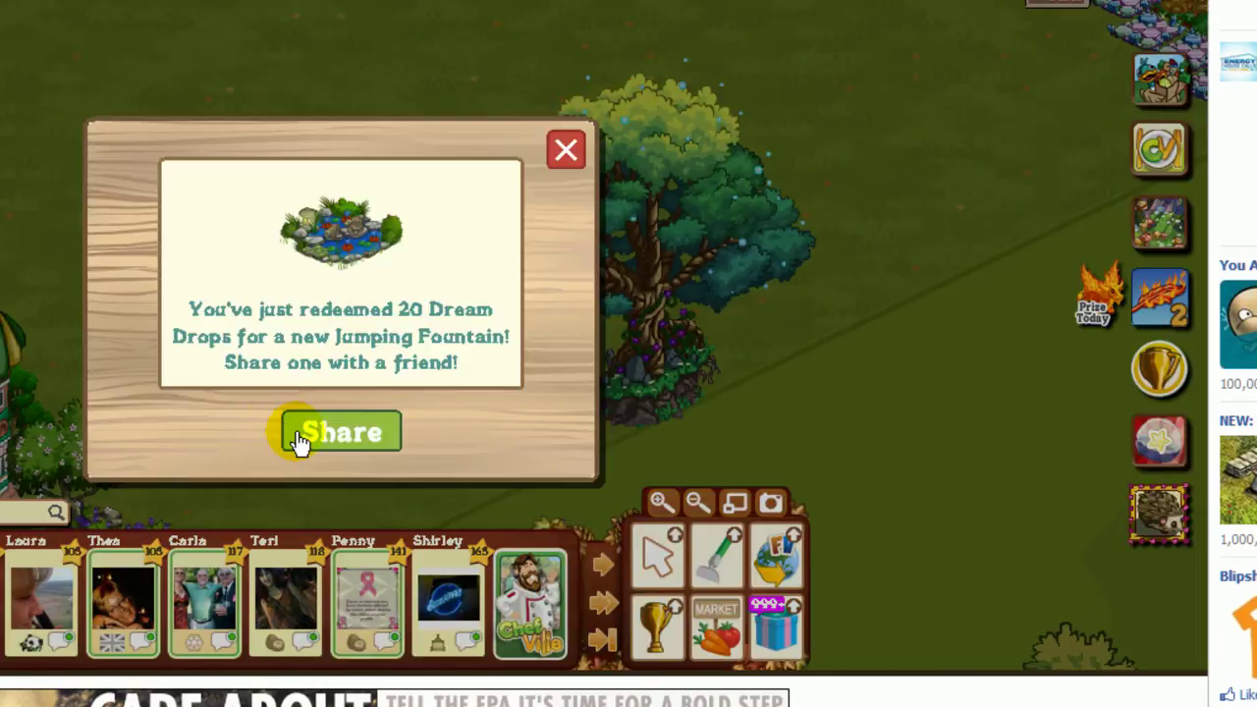
- Share the Jumping Fountain, copy the link address from the wall post's title, and cancel the wall post
{"action": "left_click", "coordinate": [335, 437]}
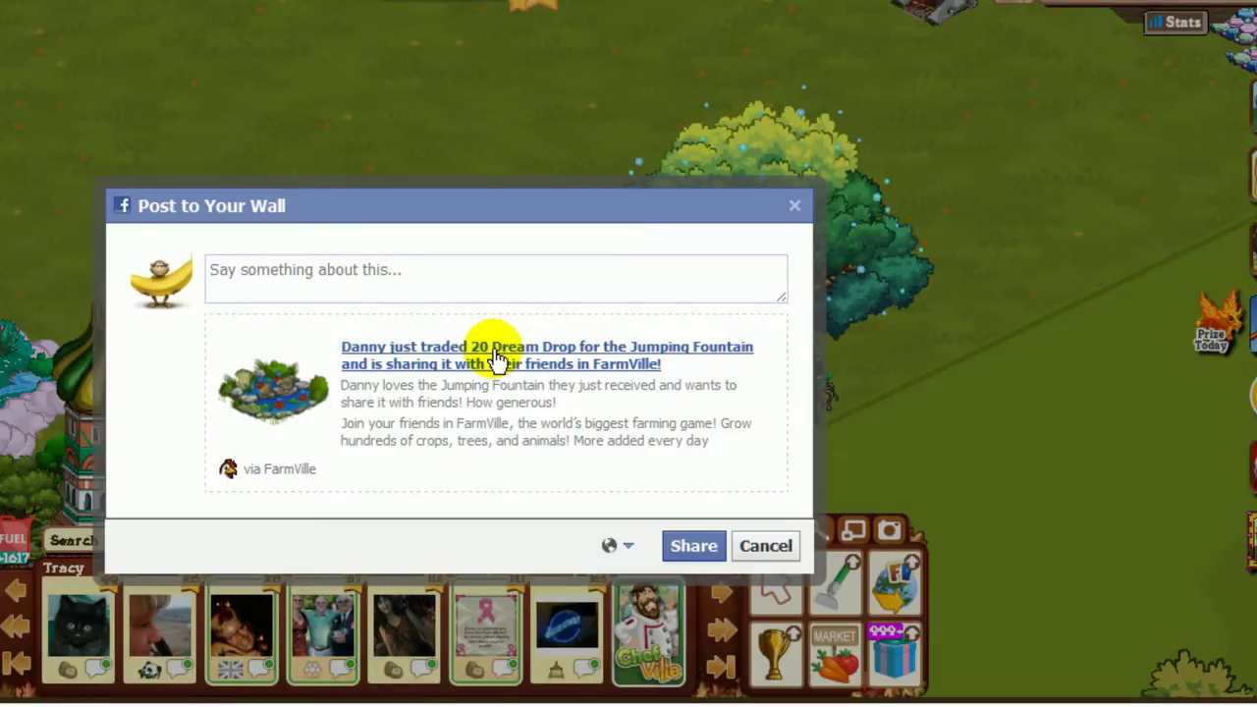
{"action": "right_click", "coordinate": [496, 354]}
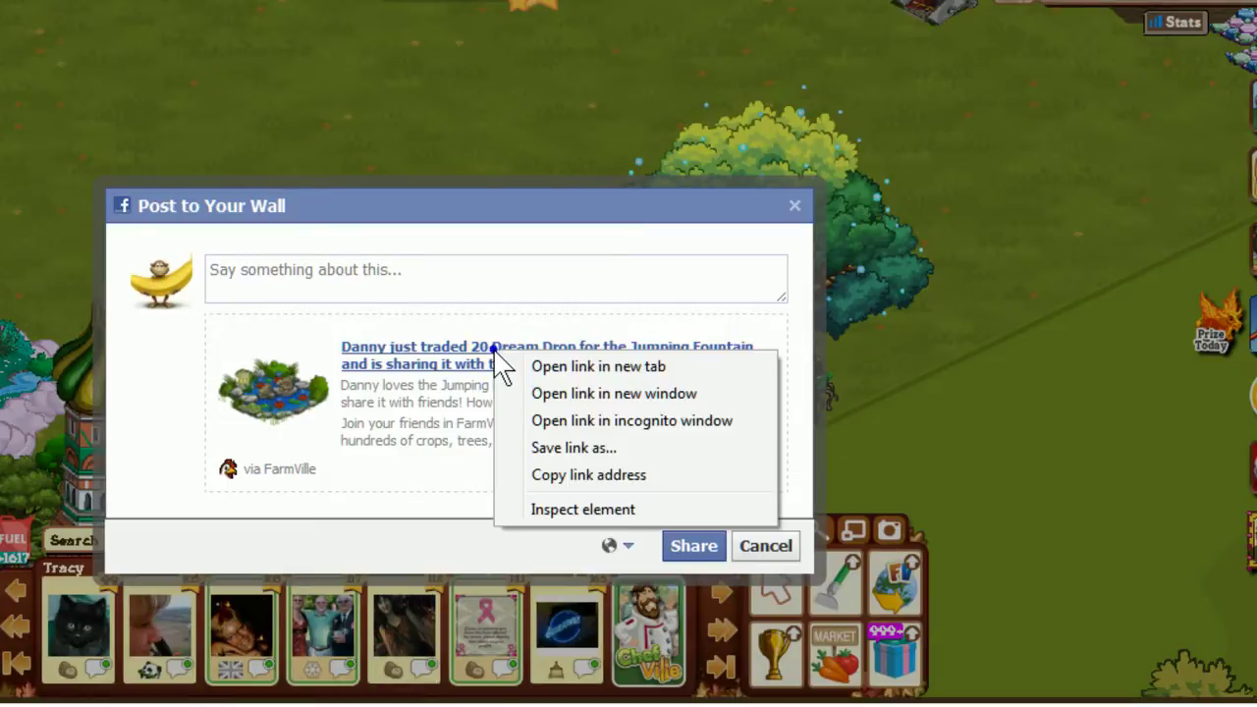
{"action": "left_click", "coordinate": [590, 475]}
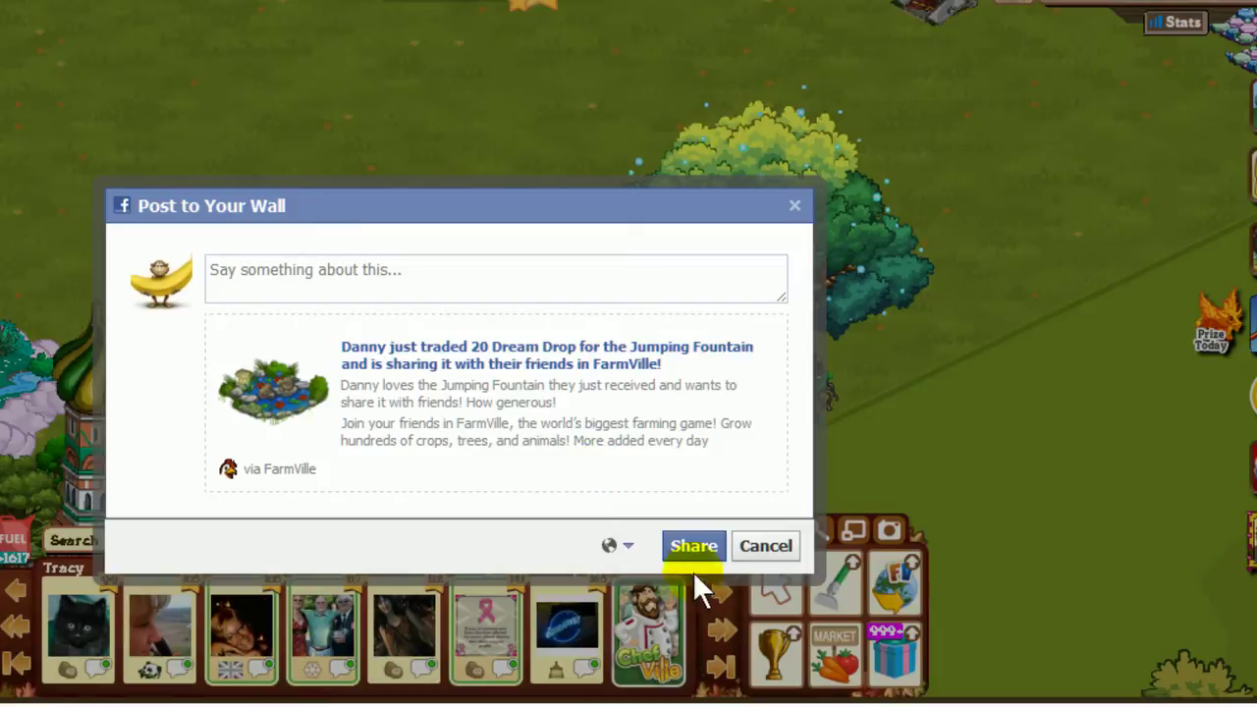
{"action": "left_click", "coordinate": [766, 547]}
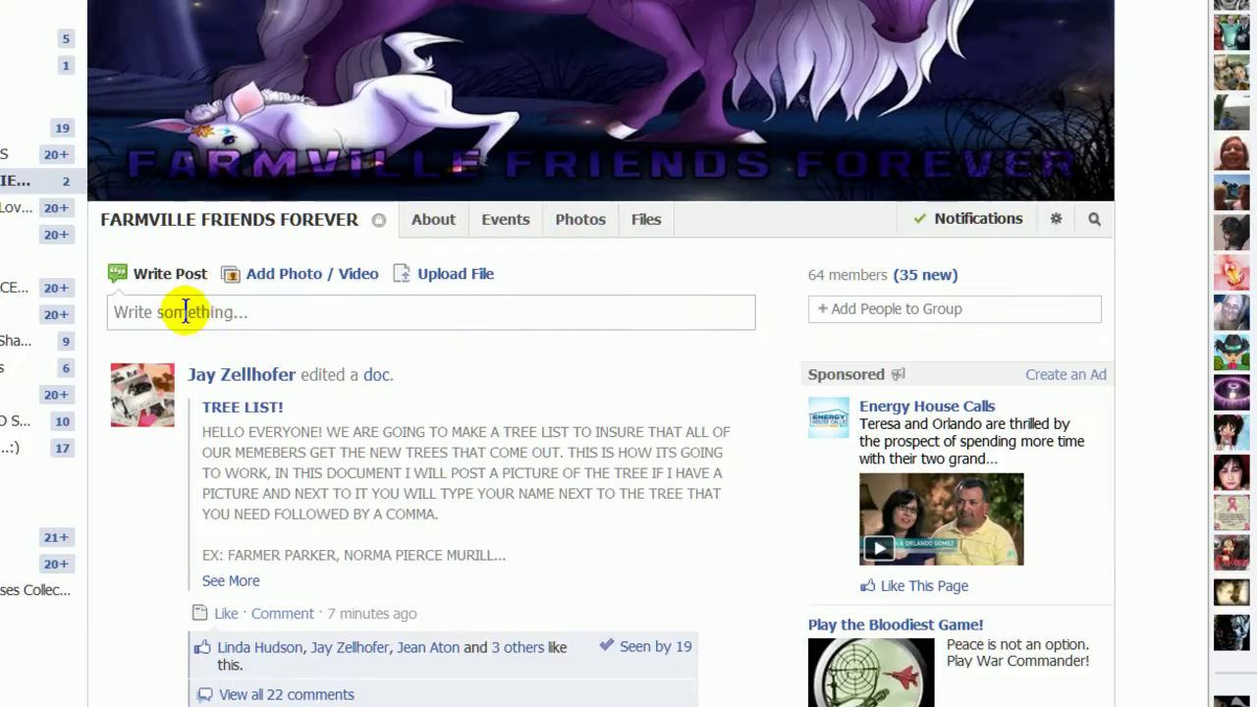
- Publish a post in the FARMVILLE FRIENDS FOREVER group titled "Jumping Fountain" with the copied reward link below it
{"action": "left_click", "coordinate": [89, 233]}
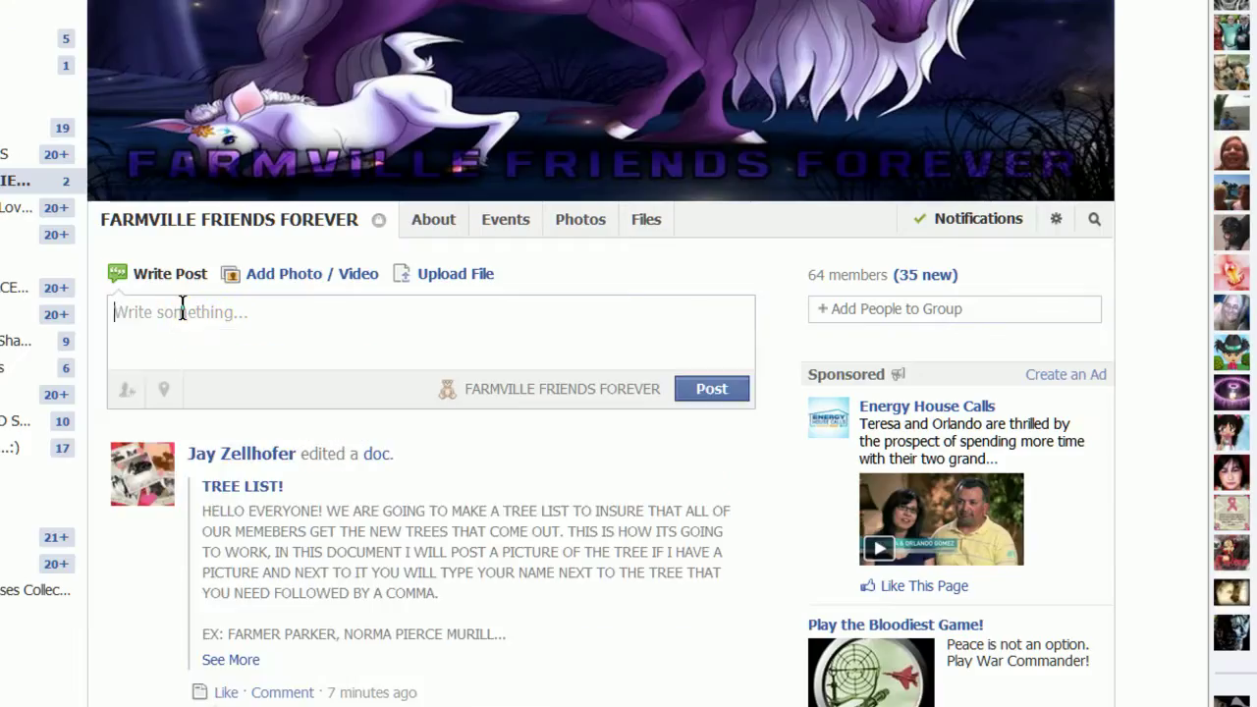
{"action": "type", "text": "Jumping"}
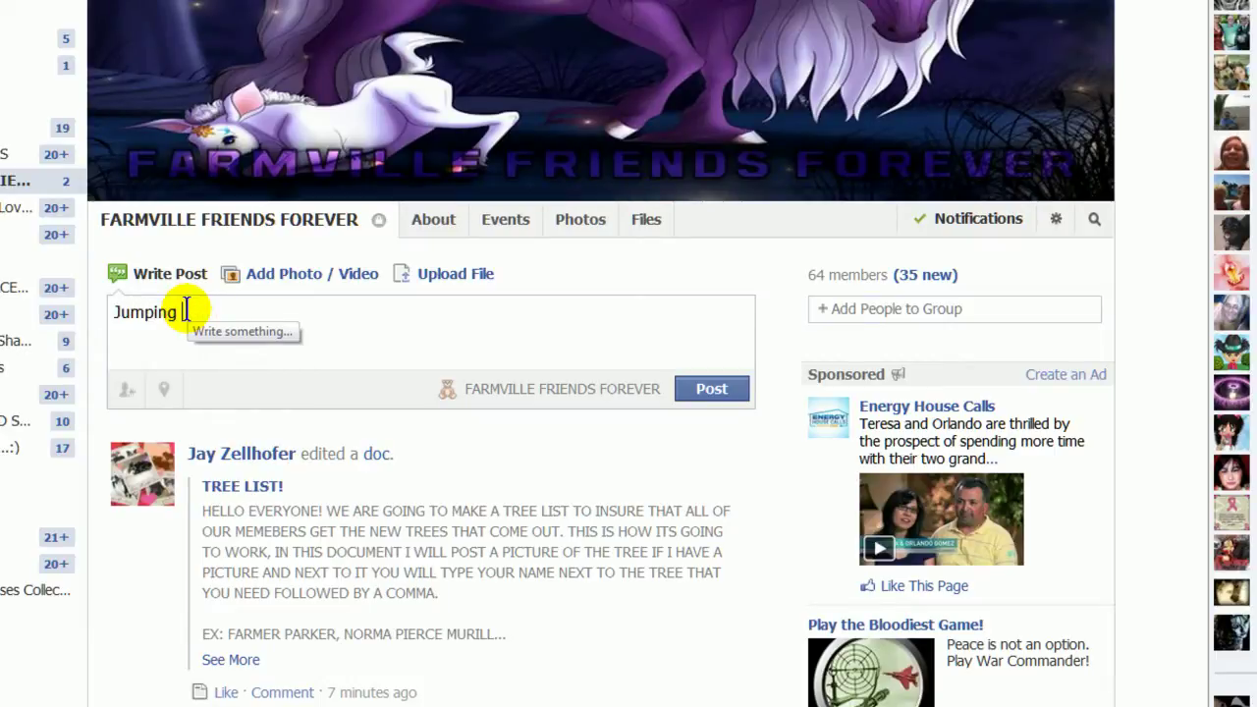
{"action": "type", "text": " Fountain"}
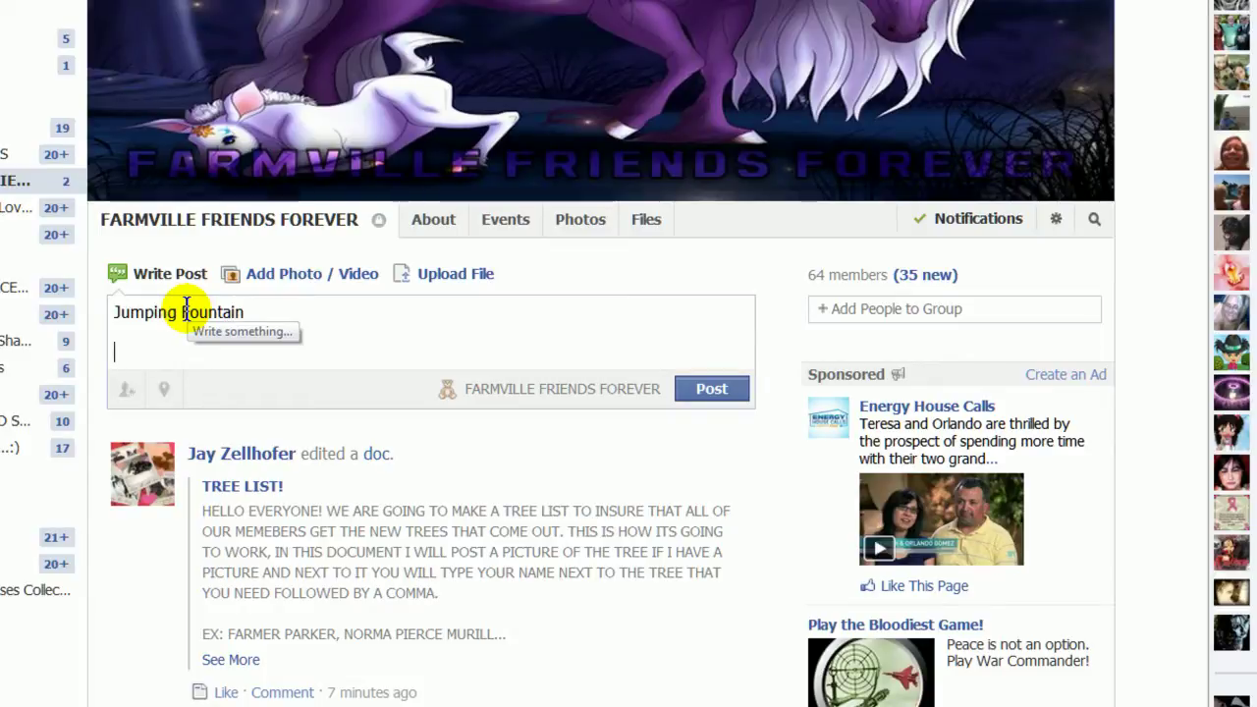
{"action": "key", "text": "ctrl+v"}
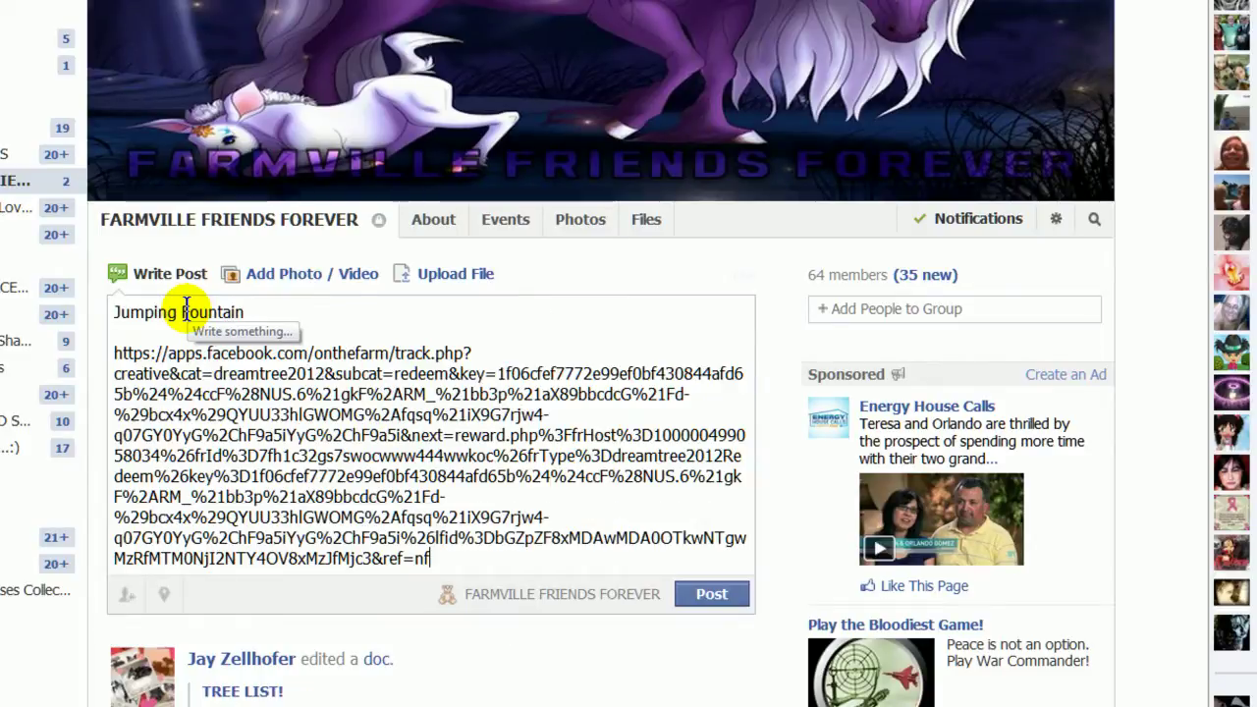
{"action": "scroll", "coordinate": [601, 511], "scroll_direction": "down", "scroll_amount": 2}
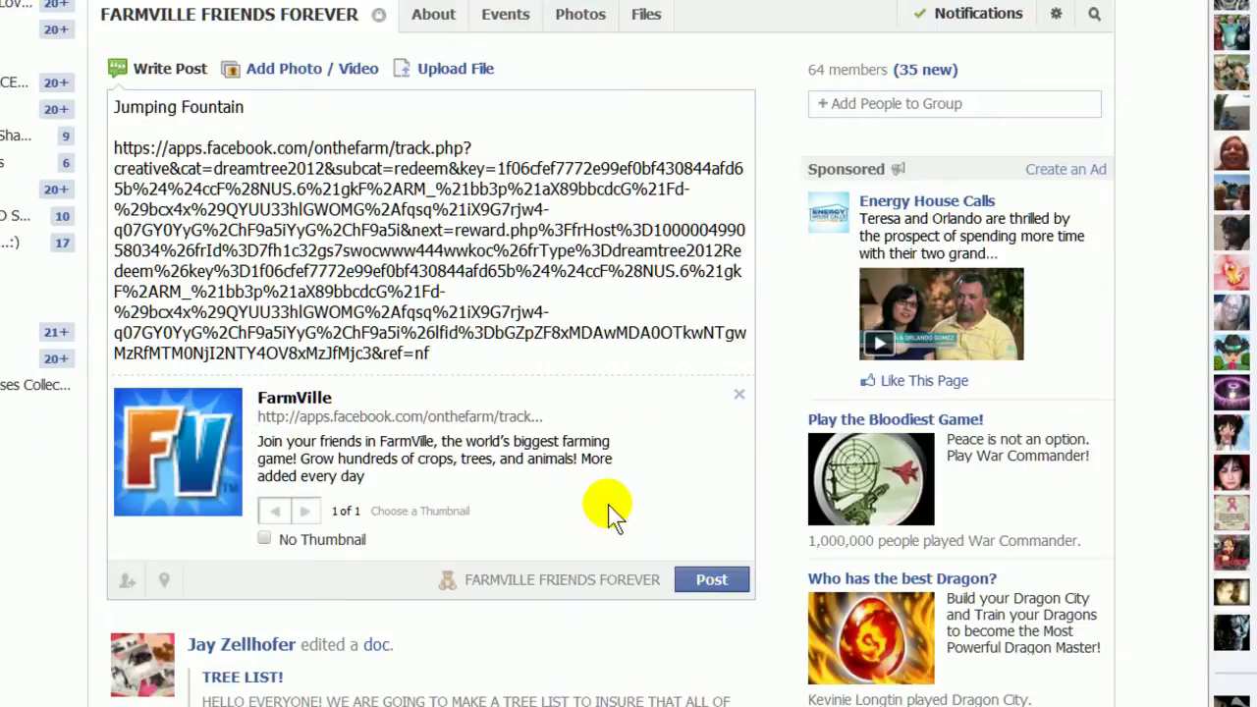
{"action": "left_click", "coordinate": [711, 580]}
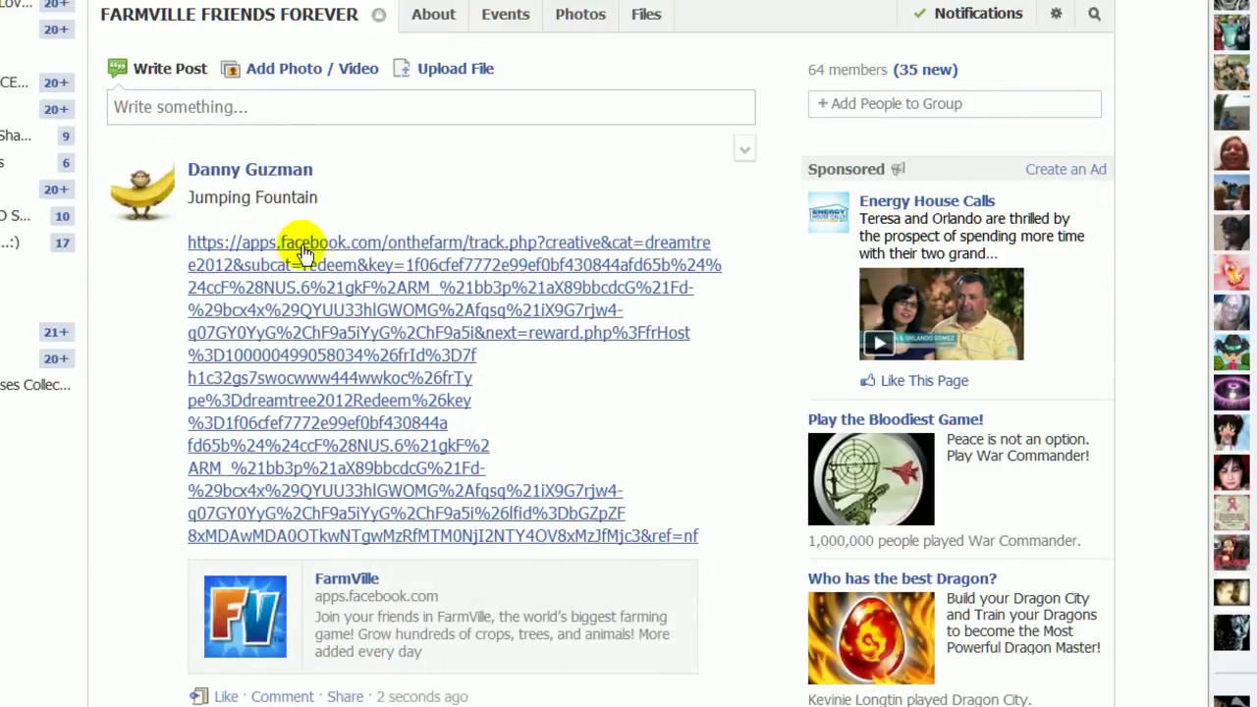
- Examine the new post and the earlier reward links in the group's feed, and return to the FarmVille farm
{"action": "scroll", "coordinate": [521, 324], "scroll_direction": "down", "scroll_amount": 3}
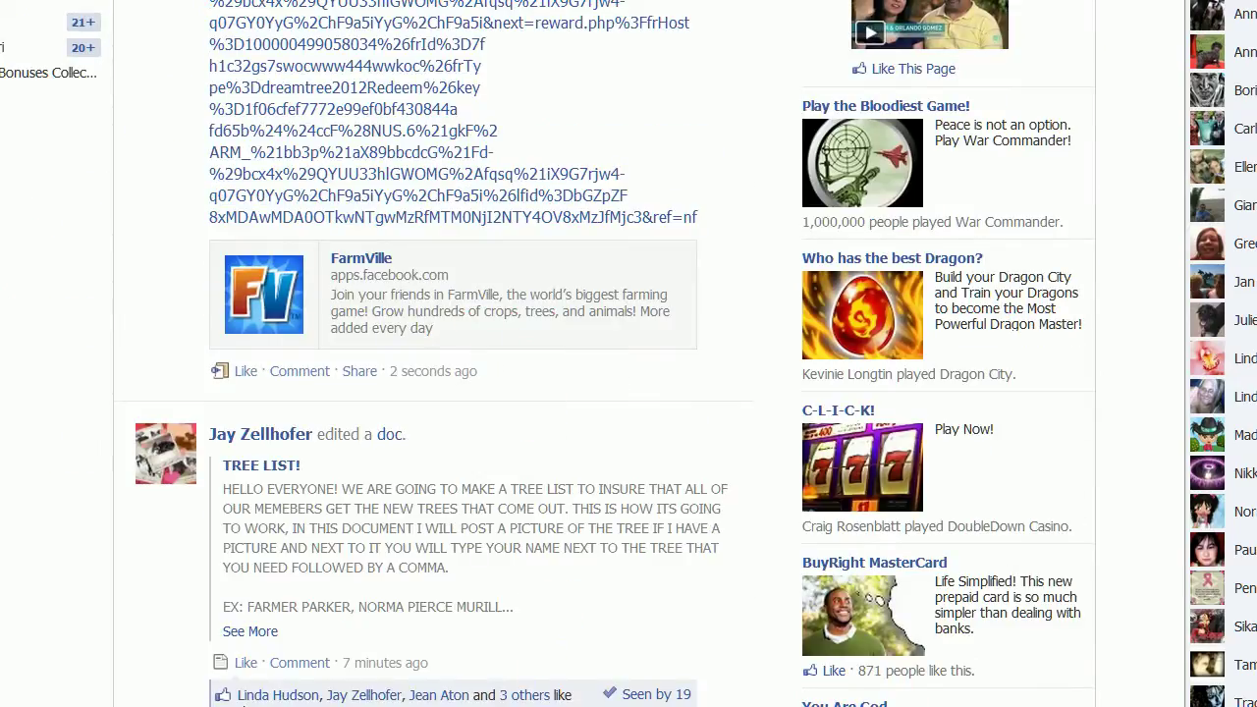
{"action": "scroll", "coordinate": [564, 460], "scroll_direction": "down", "scroll_amount": 15}
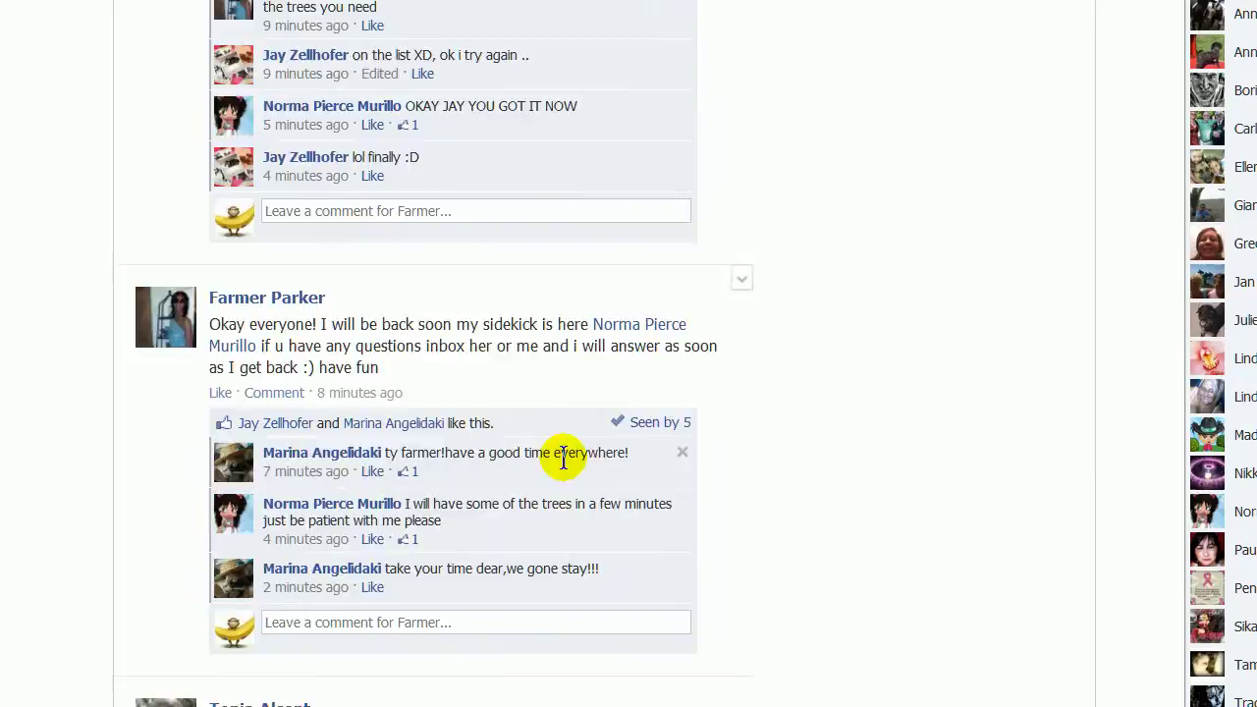
{"action": "scroll", "coordinate": [491, 413], "scroll_direction": "down", "scroll_amount": 2}
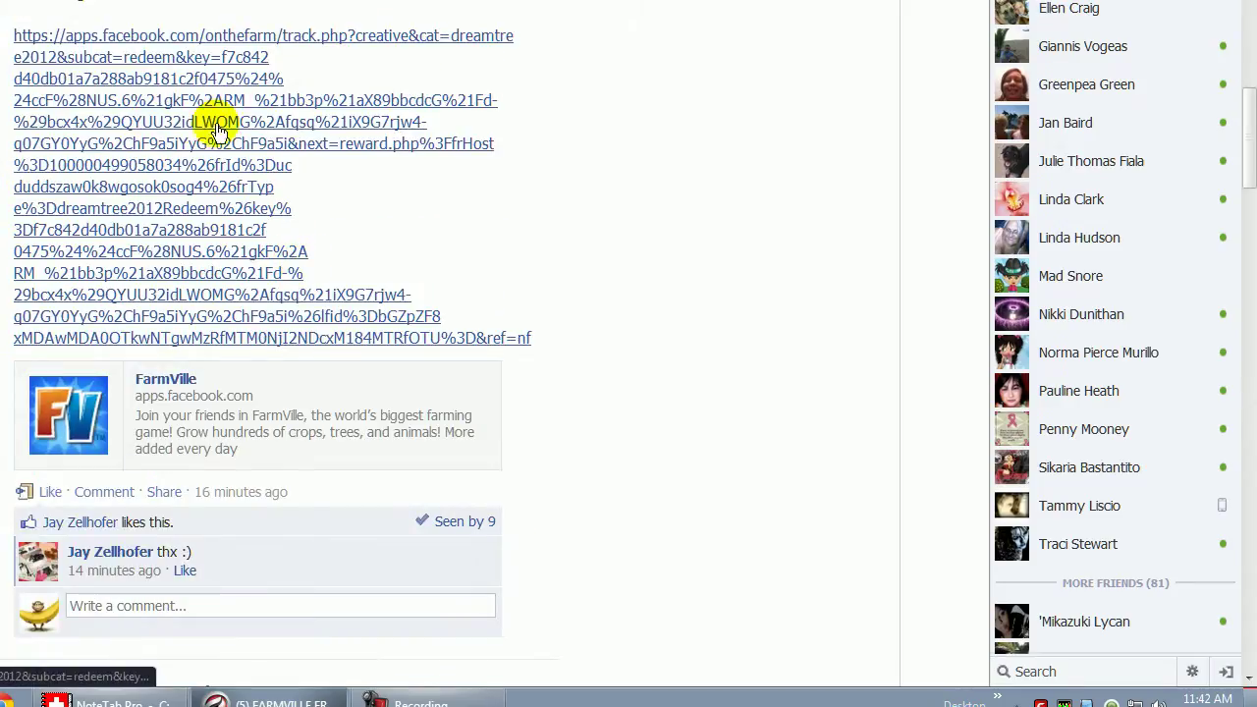
{"action": "scroll", "coordinate": [360, 213], "scroll_direction": "up", "scroll_amount": 15}
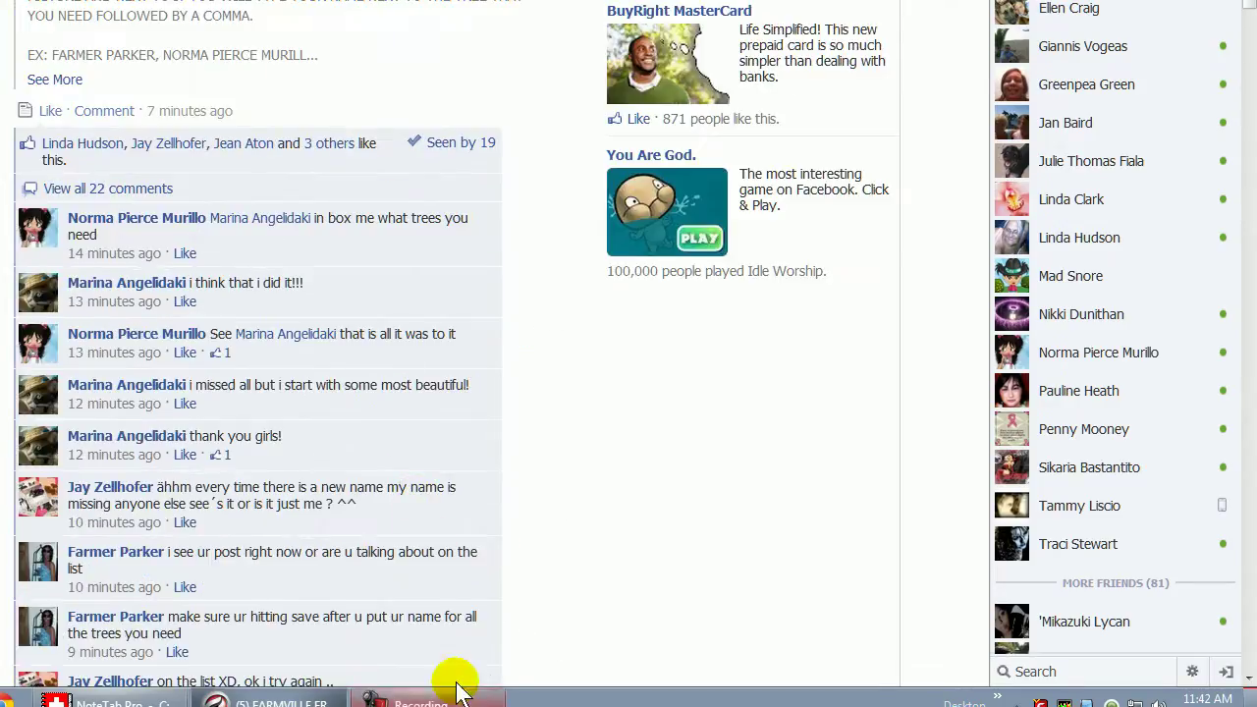
{"action": "left_click", "coordinate": [432, 701]}
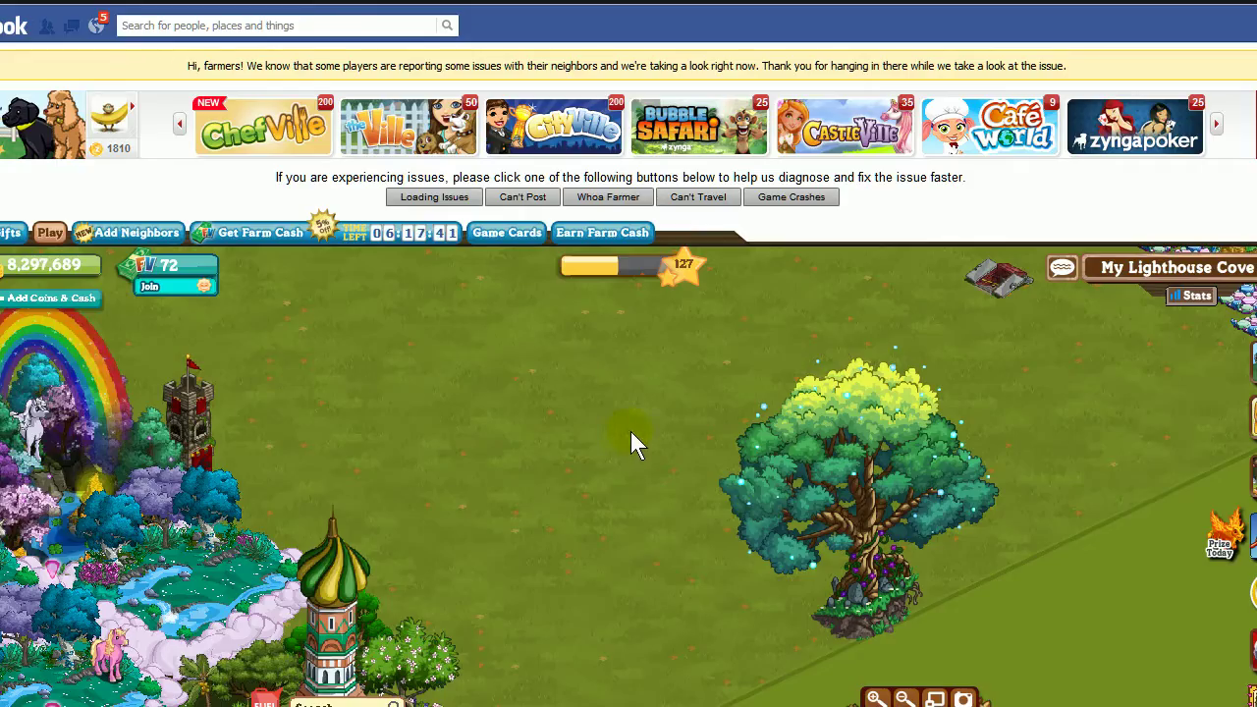
{"action": "scroll", "coordinate": [648, 496], "scroll_direction": "down", "scroll_amount": 2}
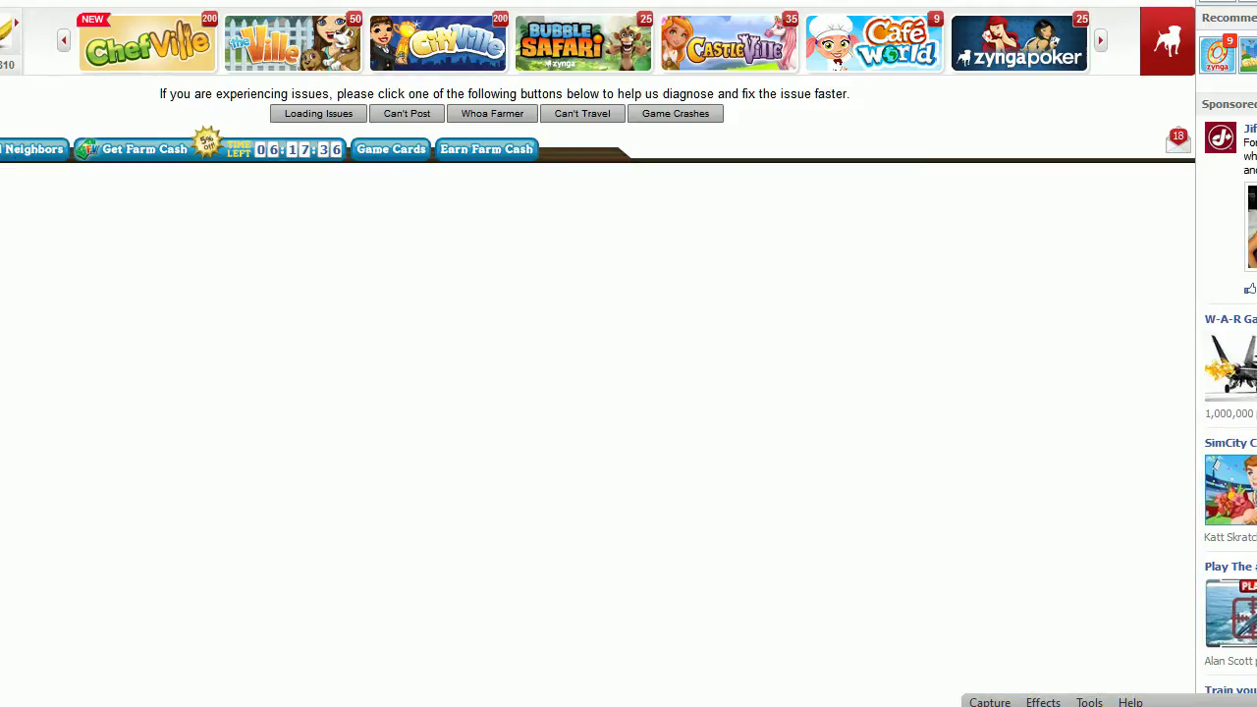
- Switch to NoteTab Pro and open the Chrome Web Store link for Click Trap Remover from the trap.txt notes
{"action": "key", "text": "alt+Tab"}
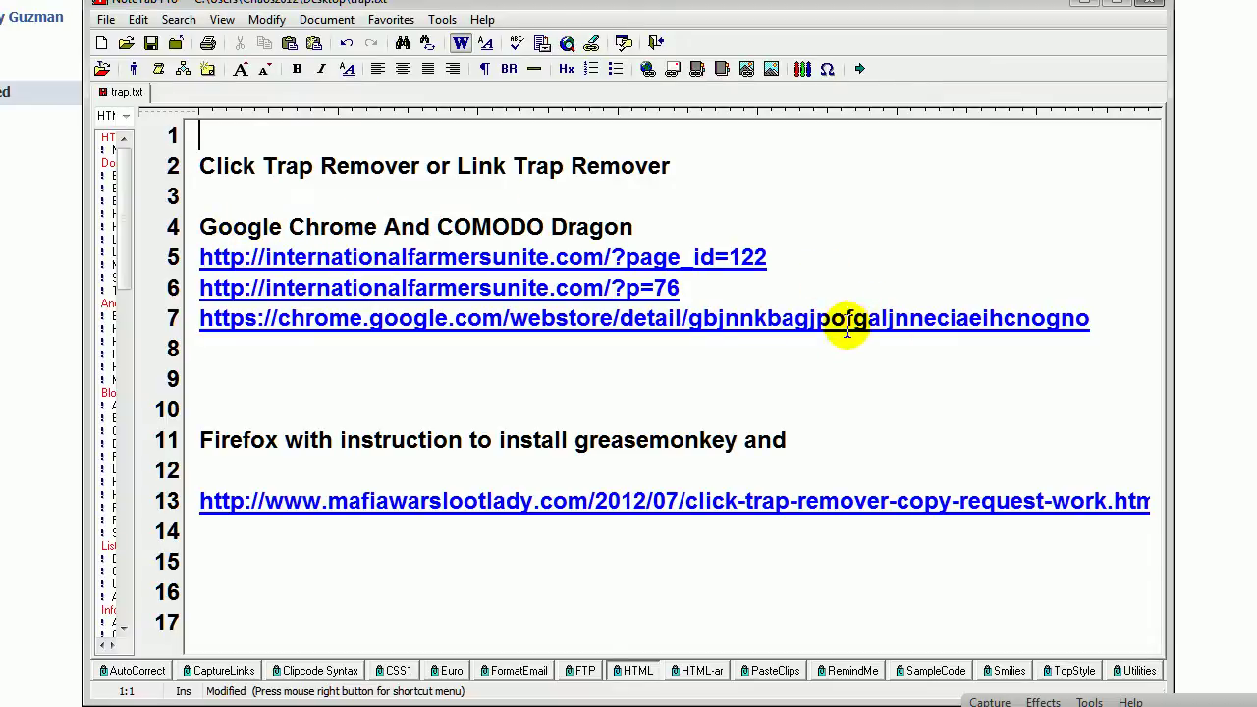
{"action": "double_click", "coordinate": [805, 324]}
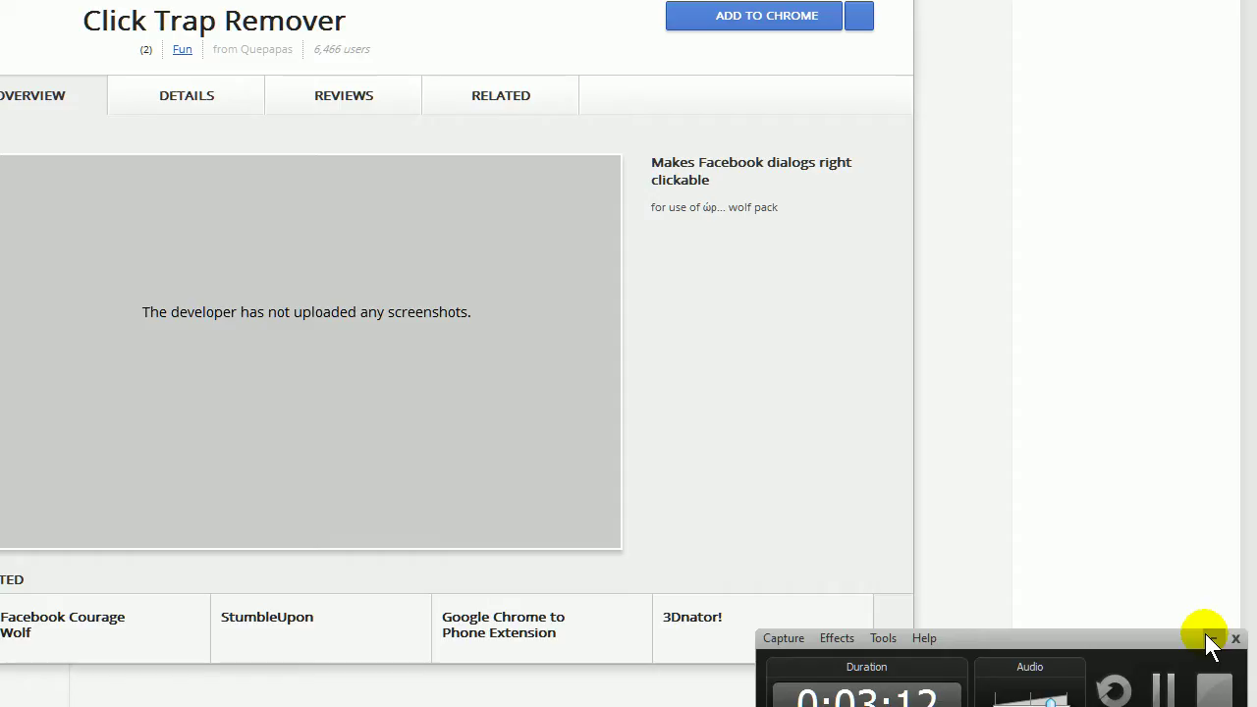
{"action": "left_click", "coordinate": [1214, 639]}
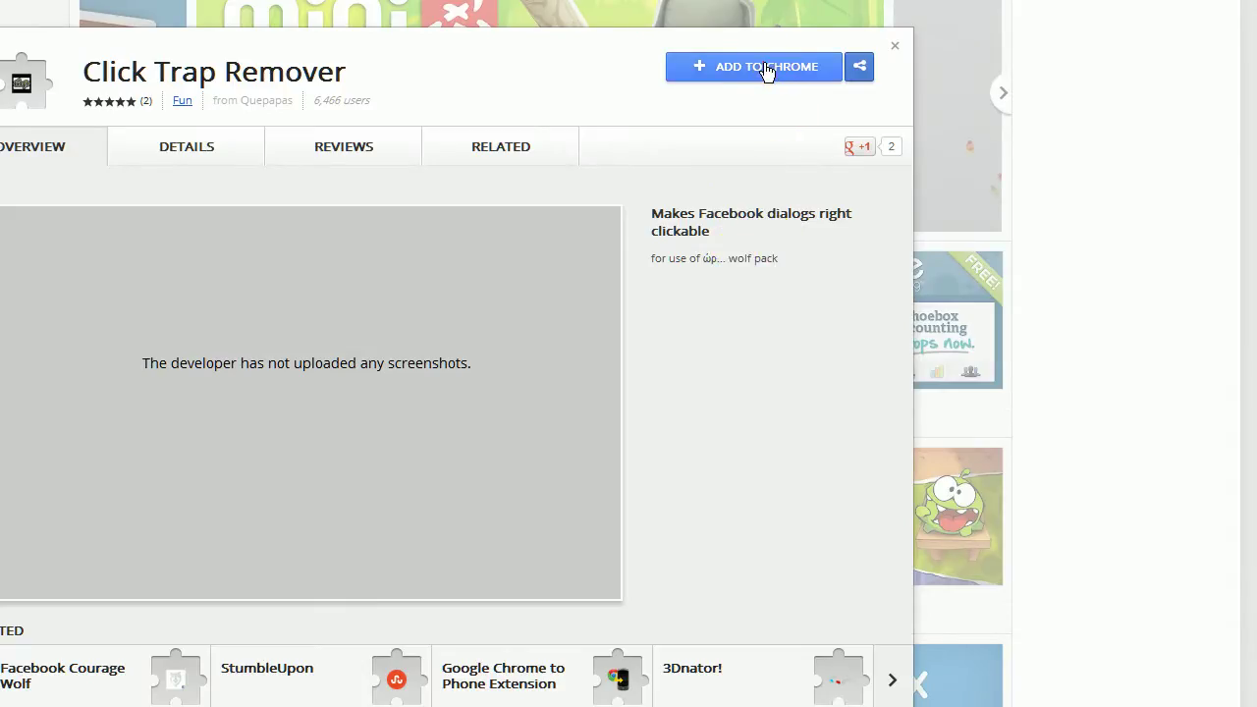
- Start adding the Click Trap Remover extension to the browser, dismiss the confirmation, and close its store listing
{"action": "left_click", "coordinate": [767, 69]}
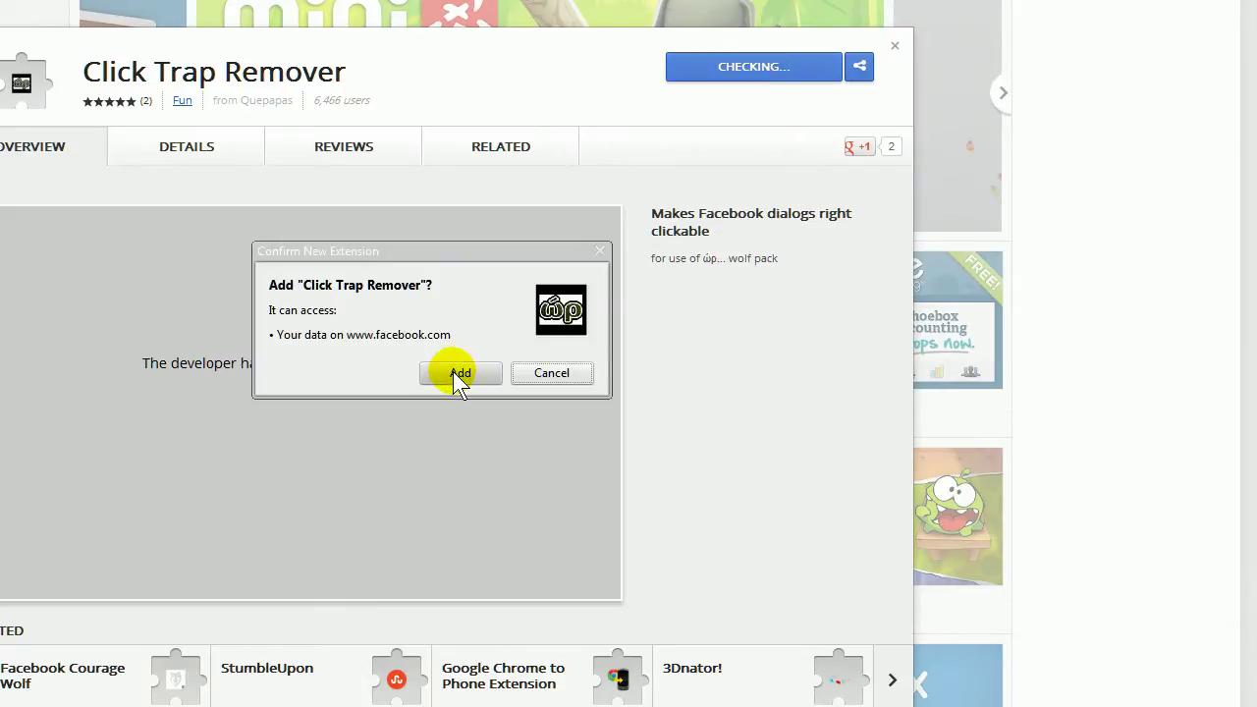
{"action": "left_click", "coordinate": [599, 252]}
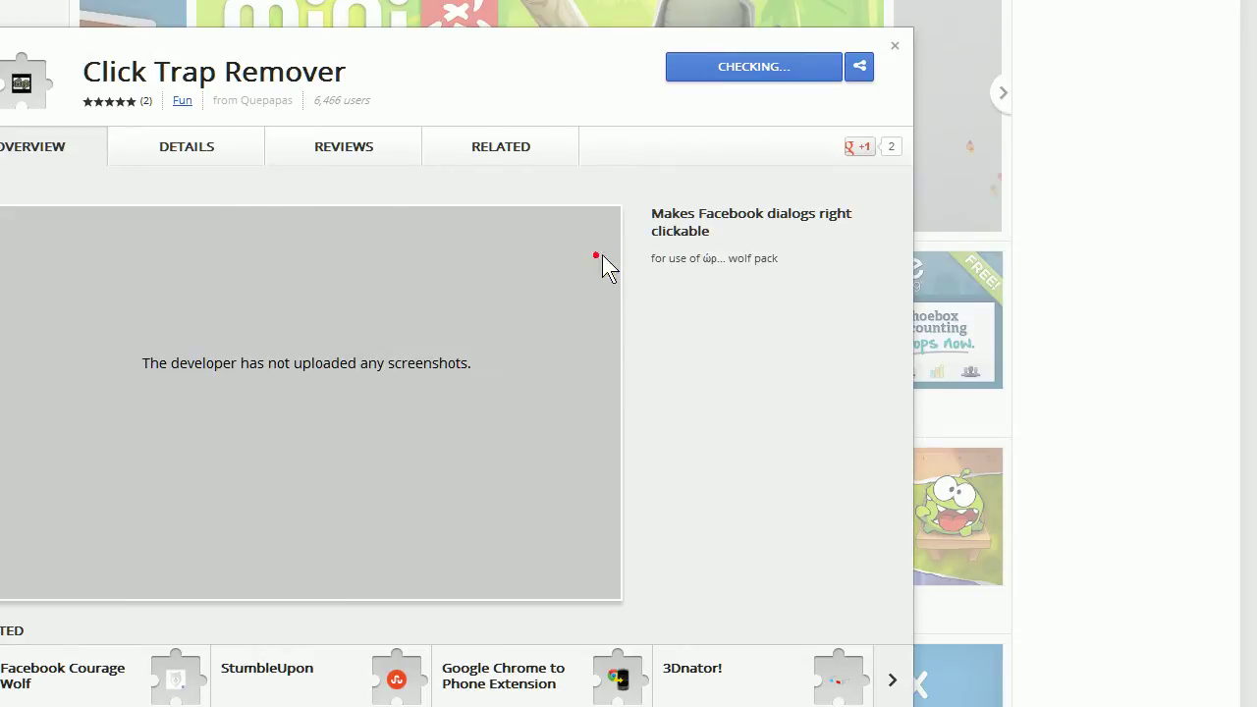
{"action": "left_click", "coordinate": [896, 45]}
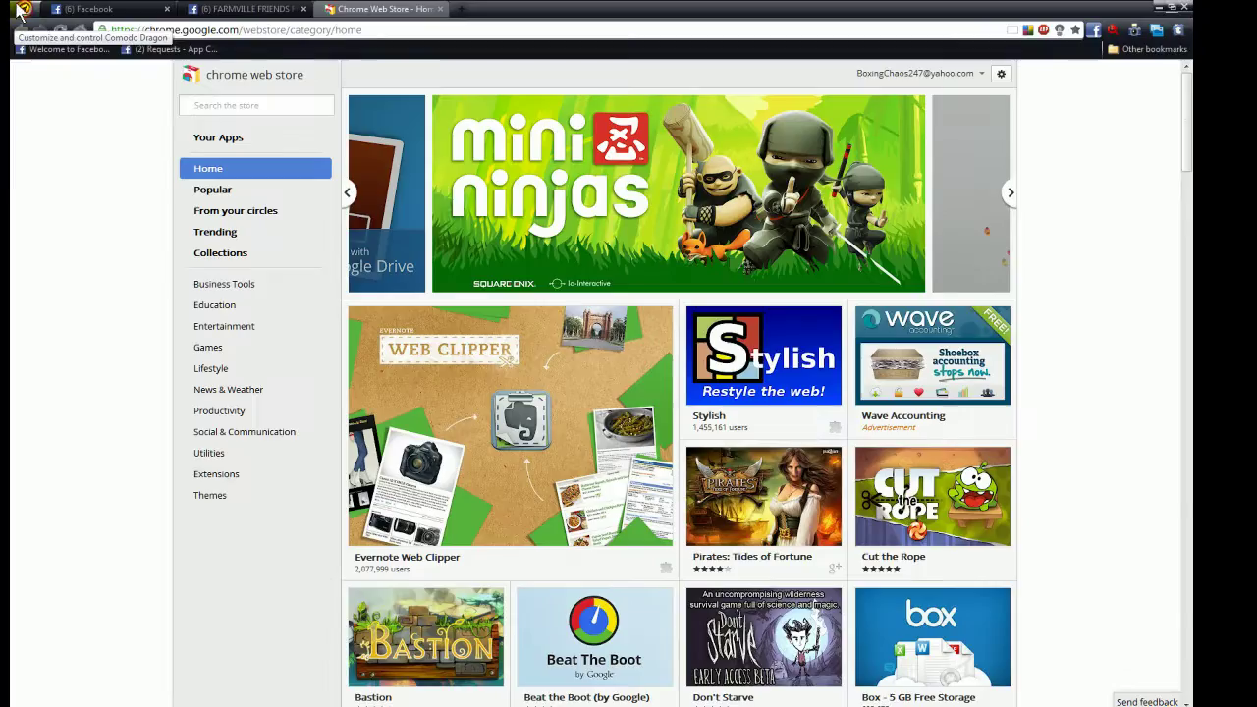
- Open the browser's Extensions page and look through the installed extensions for Click Trap Remover and its enabled status
{"action": "left_click", "coordinate": [12, 8]}
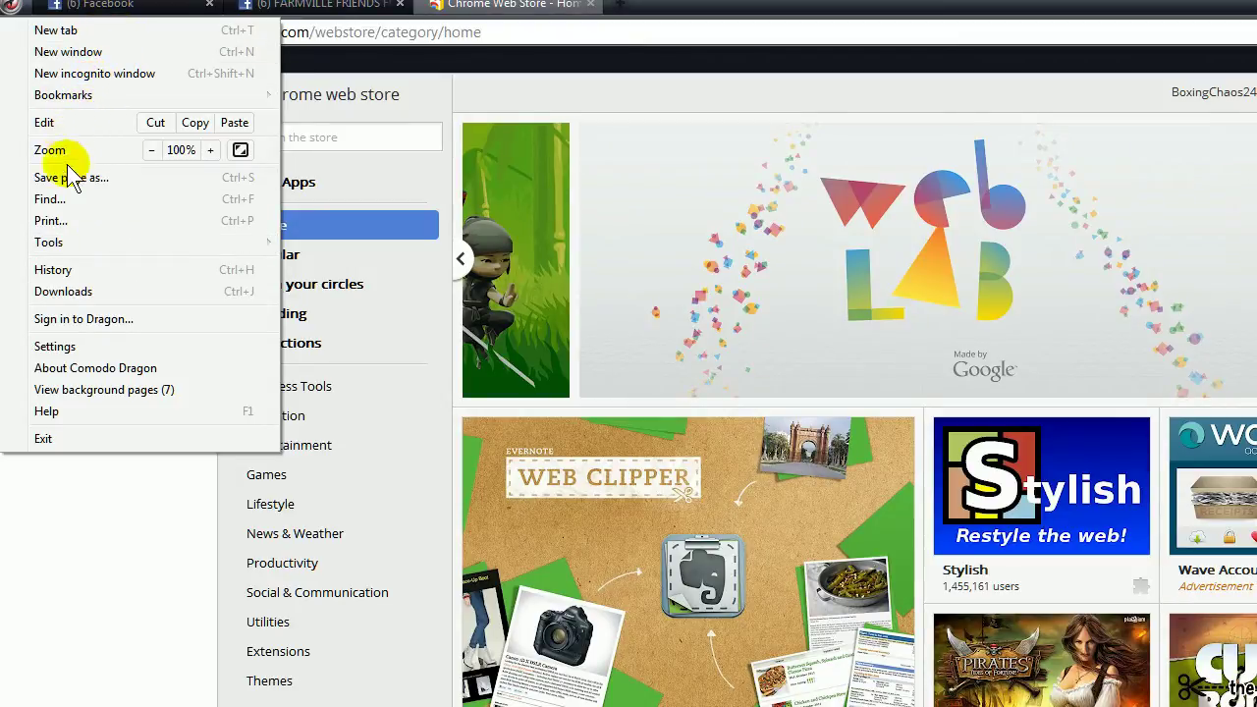
{"action": "mouse_move", "coordinate": [76, 244]}
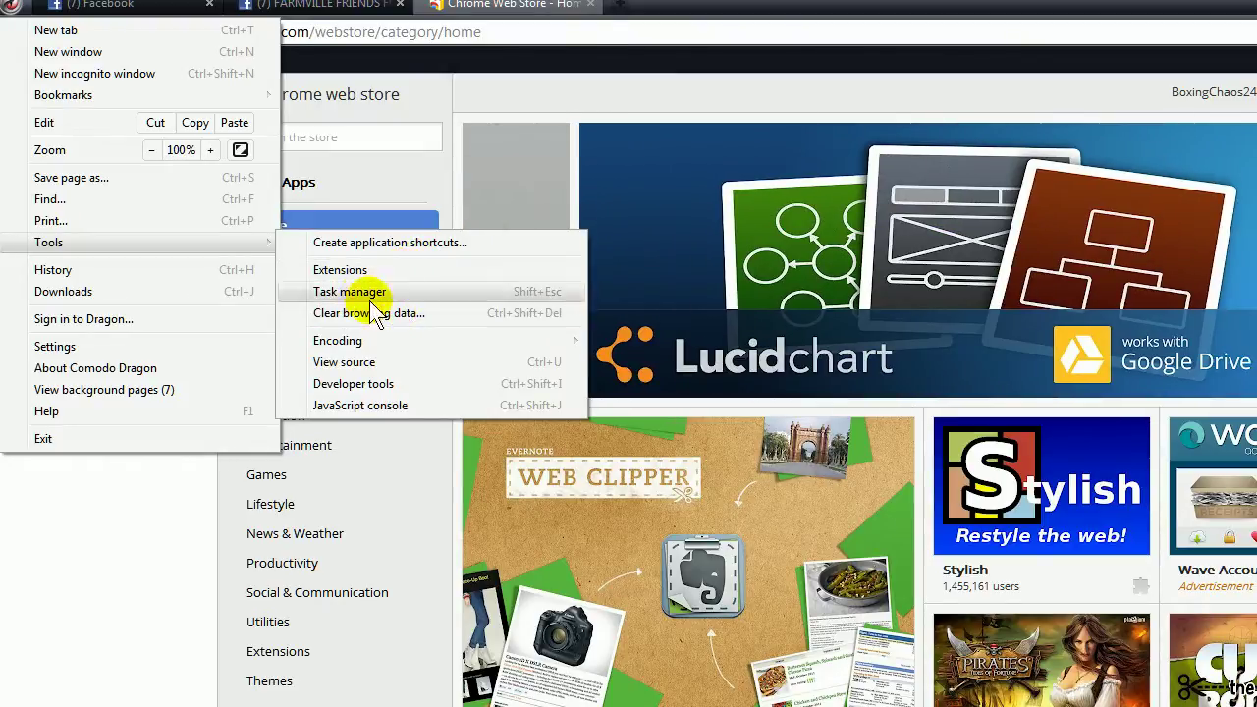
{"action": "left_click", "coordinate": [339, 270]}
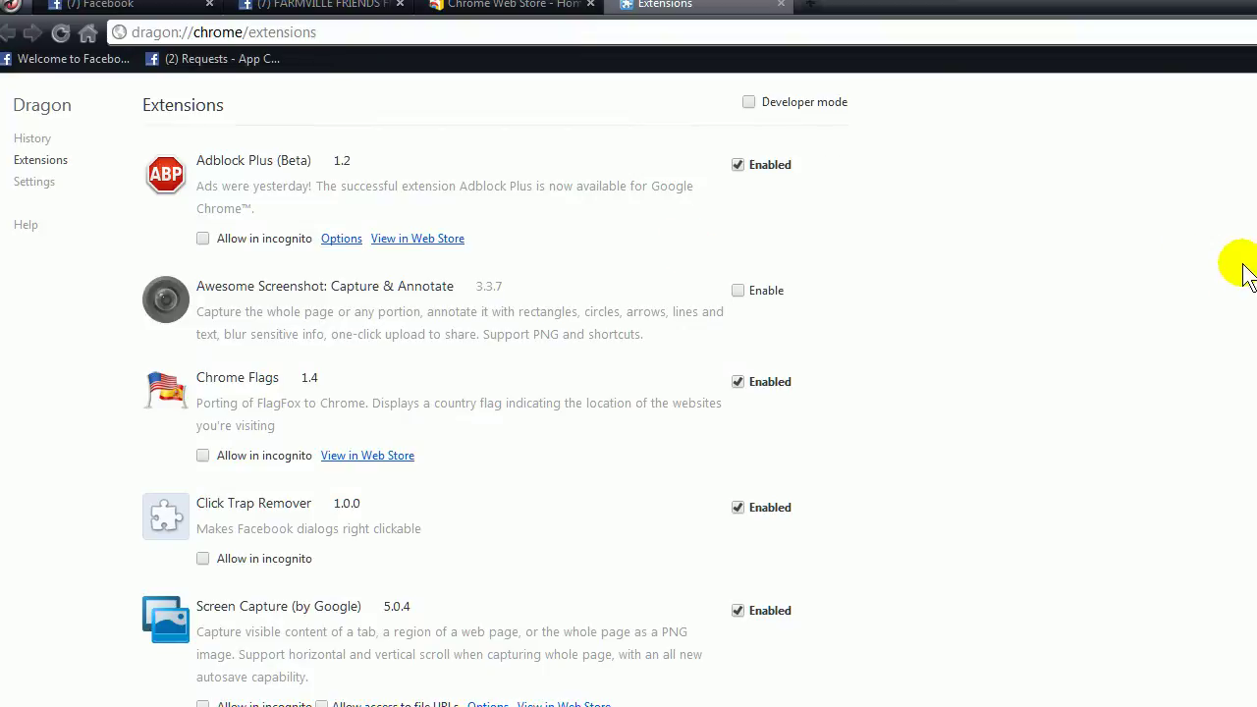
{"action": "scroll", "coordinate": [1240, 270], "scroll_direction": "down", "scroll_amount": 2}
{"action": "scroll", "coordinate": [1238, 270], "scroll_direction": "down", "scroll_amount": 1}
{"action": "scroll", "coordinate": [1234, 285], "scroll_direction": "up", "scroll_amount": 3}
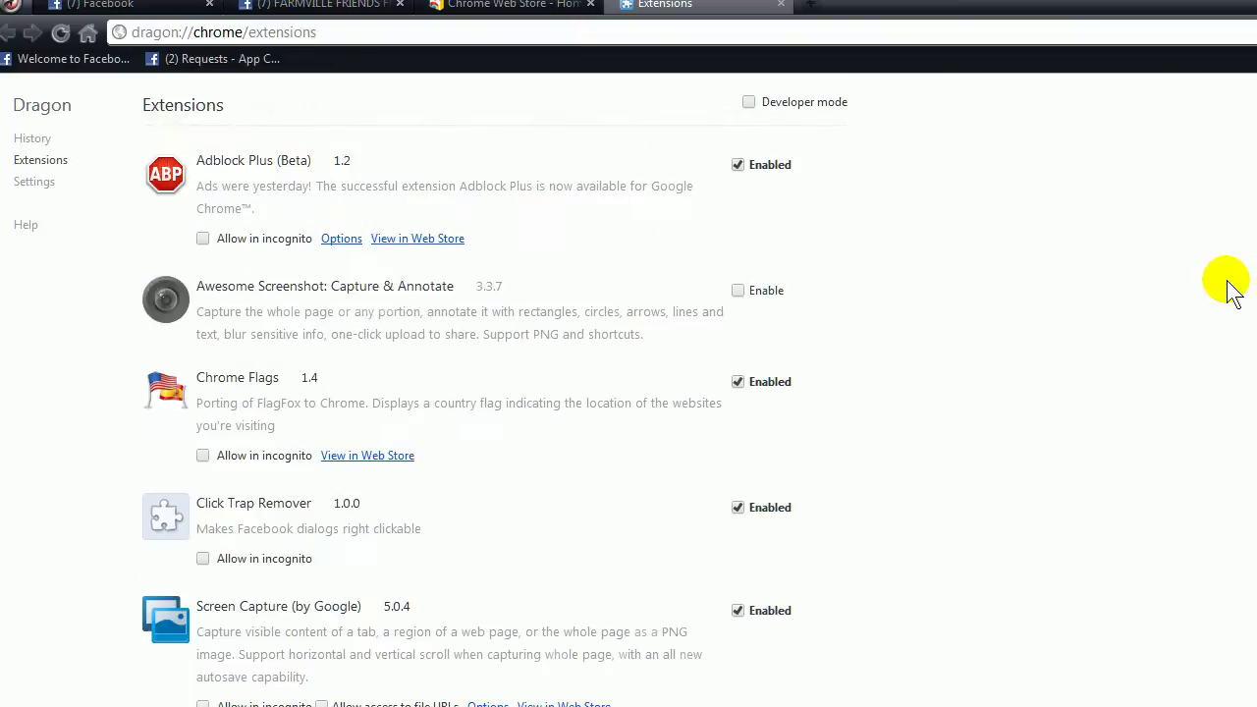
{"action": "scroll", "coordinate": [1228, 282], "scroll_direction": "down", "scroll_amount": 3}
{"action": "scroll", "coordinate": [1130, 309], "scroll_direction": "up", "scroll_amount": 3}
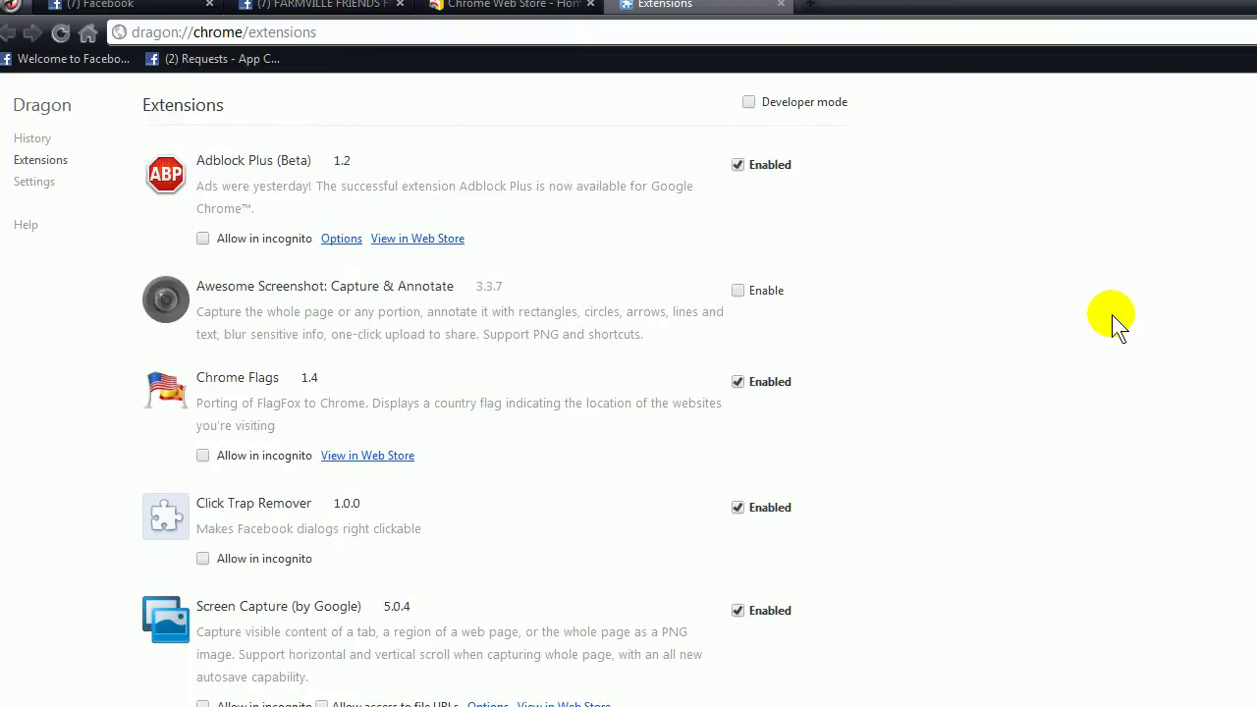
{"action": "scroll", "coordinate": [1115, 317], "scroll_direction": "down", "scroll_amount": 3}
{"action": "scroll", "coordinate": [1111, 314], "scroll_direction": "up", "scroll_amount": 3}
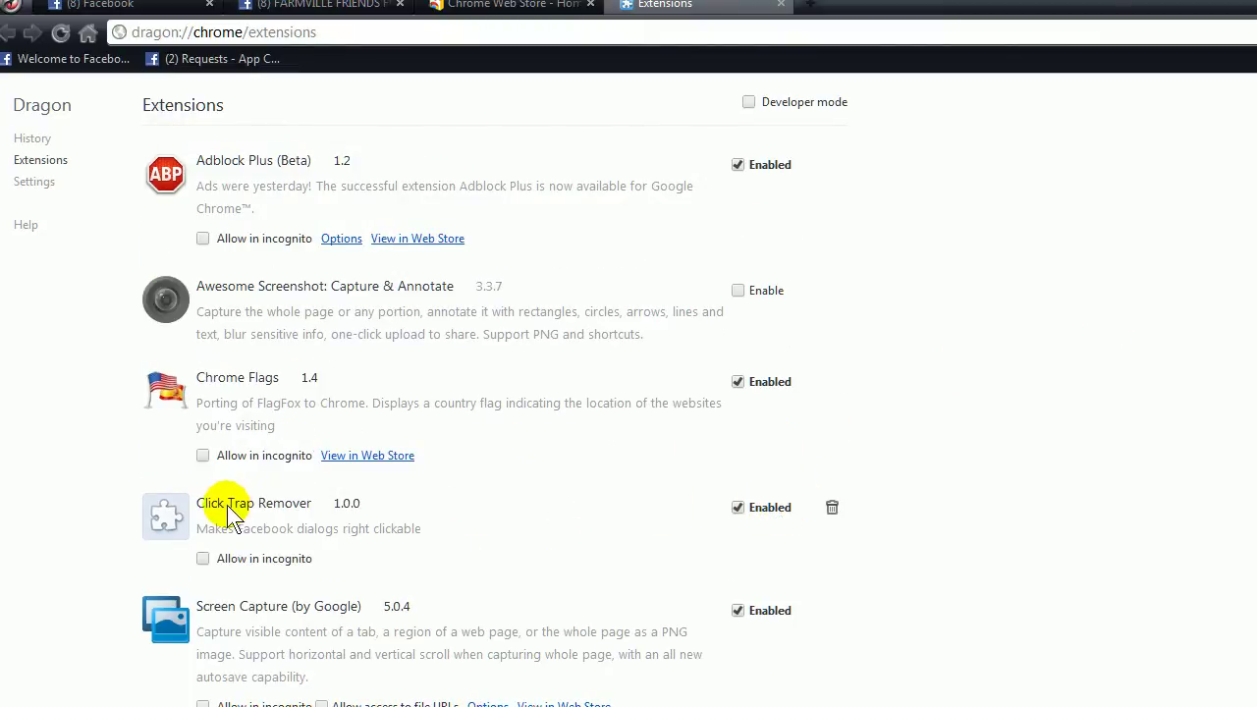
- Leave the Extensions page and read the "Facebook's new Link Trap" article on the International Farmers Unite site for the Chrome and Firefox extension links
{"action": "left_click", "coordinate": [458, 9]}
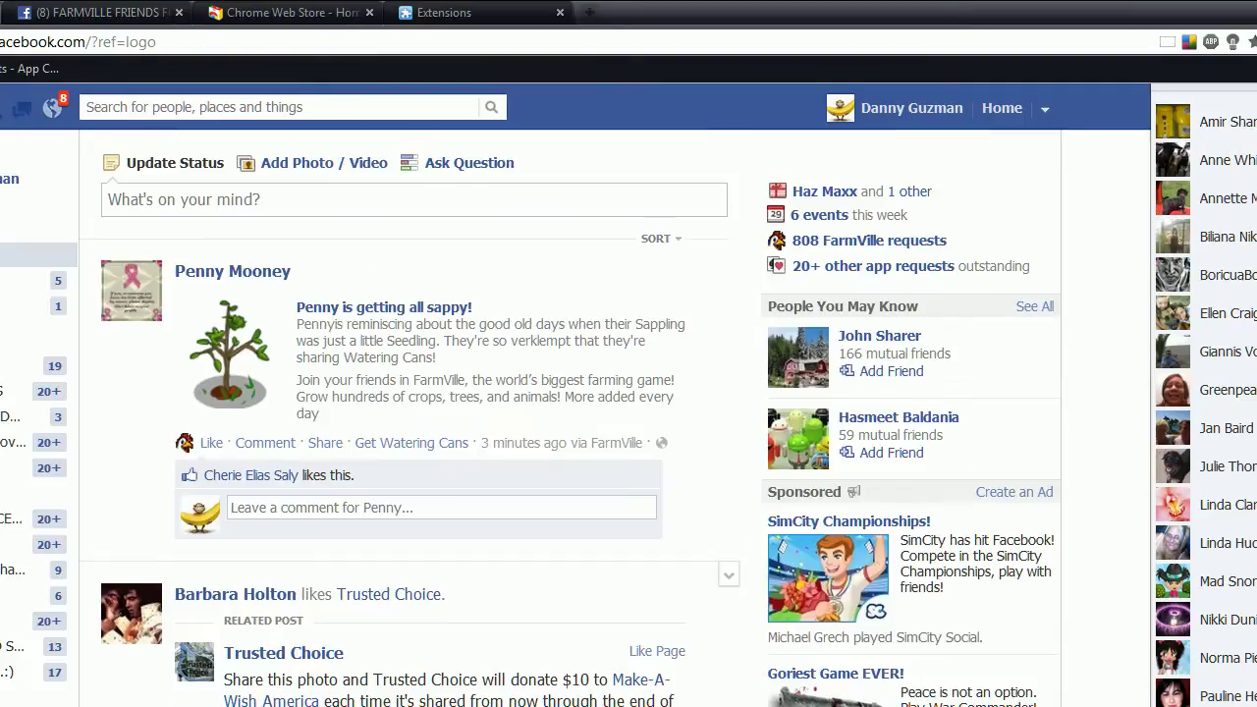
{"action": "key", "text": "alt+Tab"}
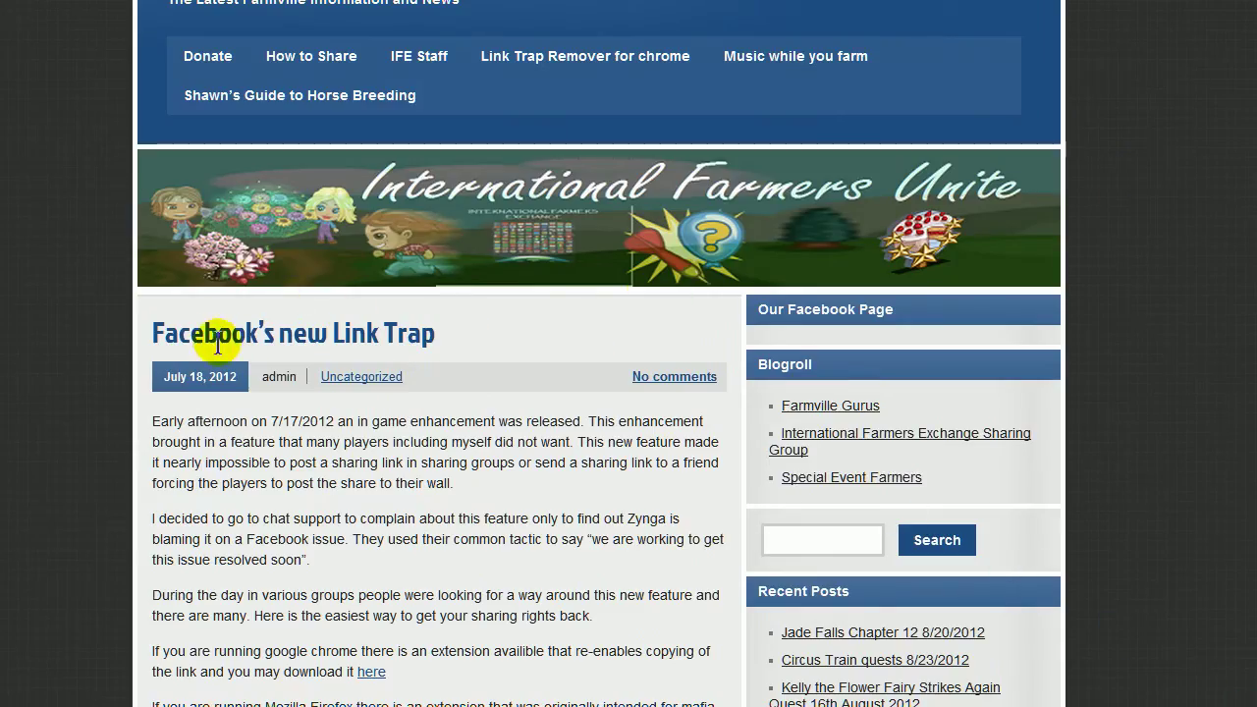
{"action": "scroll", "coordinate": [674, 295], "scroll_direction": "down", "scroll_amount": 4}
{"action": "scroll", "coordinate": [679, 288], "scroll_direction": "up", "scroll_amount": 2}
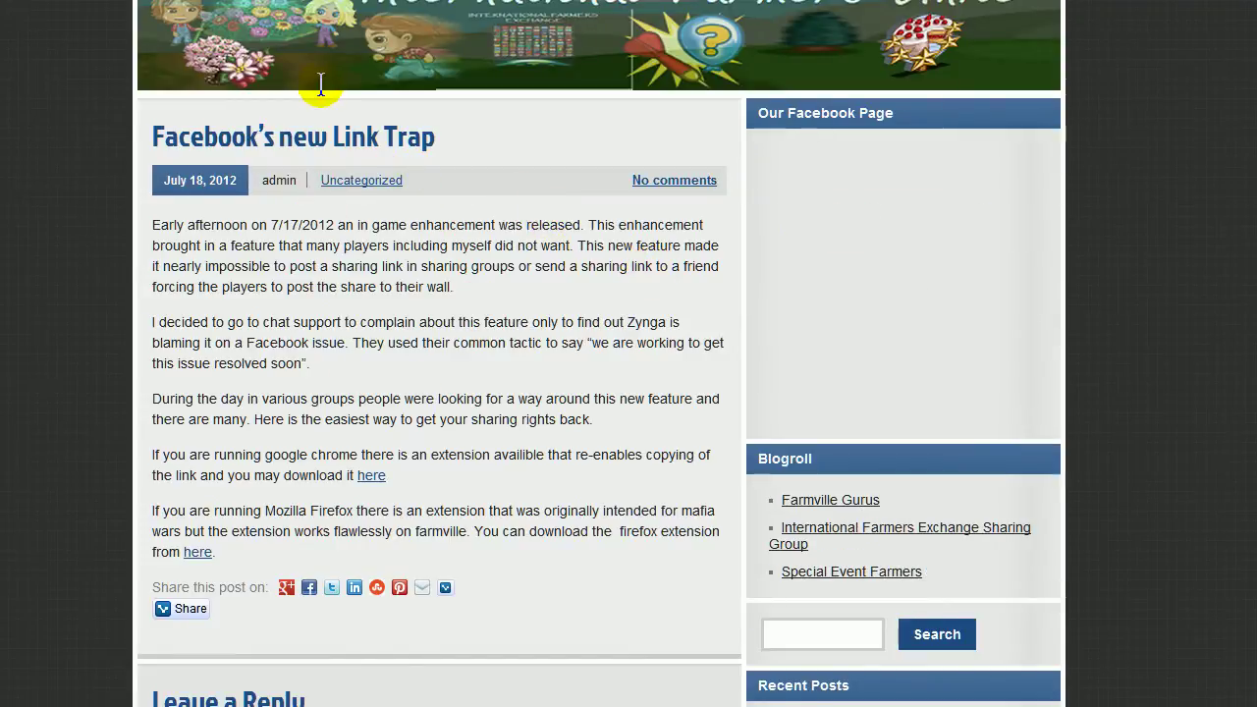
{"action": "scroll", "coordinate": [426, 245], "scroll_direction": "up", "scroll_amount": 2}
{"action": "scroll", "coordinate": [508, 294], "scroll_direction": "down", "scroll_amount": 6}
{"action": "scroll", "coordinate": [508, 294], "scroll_direction": "up", "scroll_amount": 6}
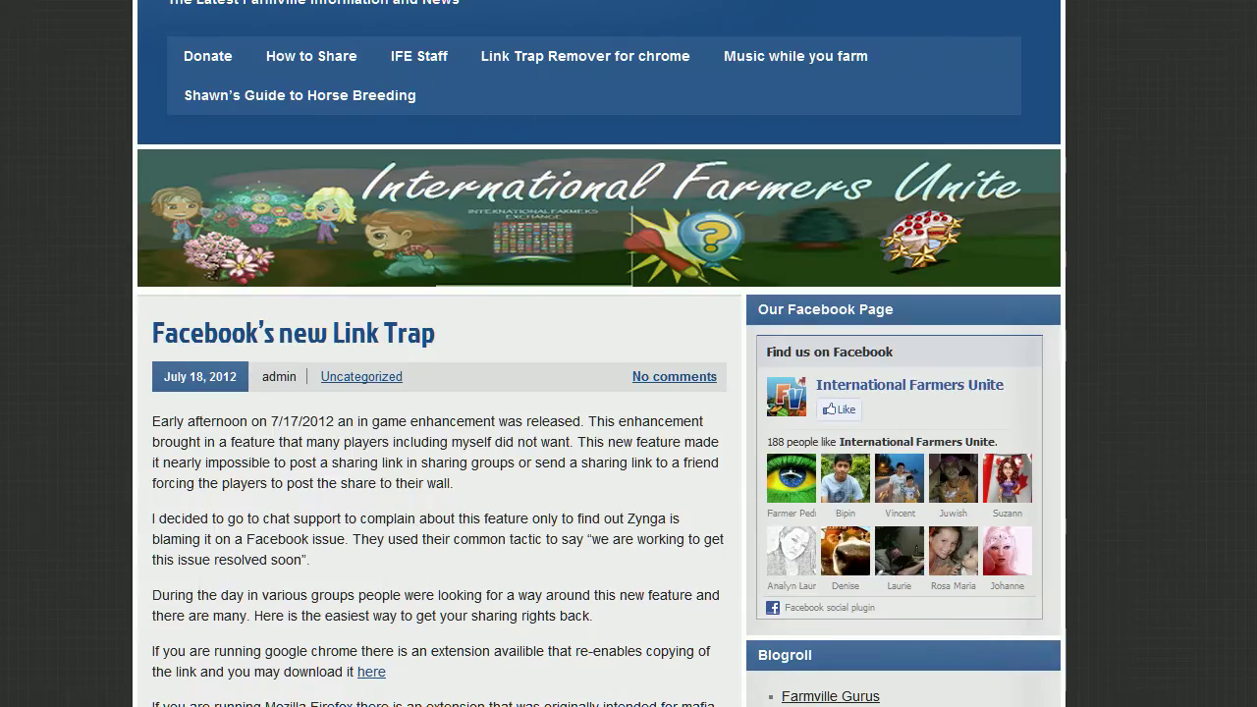
- Switch to the "Click Trap Remover: Copy Request Work Around" article and read through its installation instructions for Chrome and Firefox
{"action": "key", "text": "alt+Tab"}
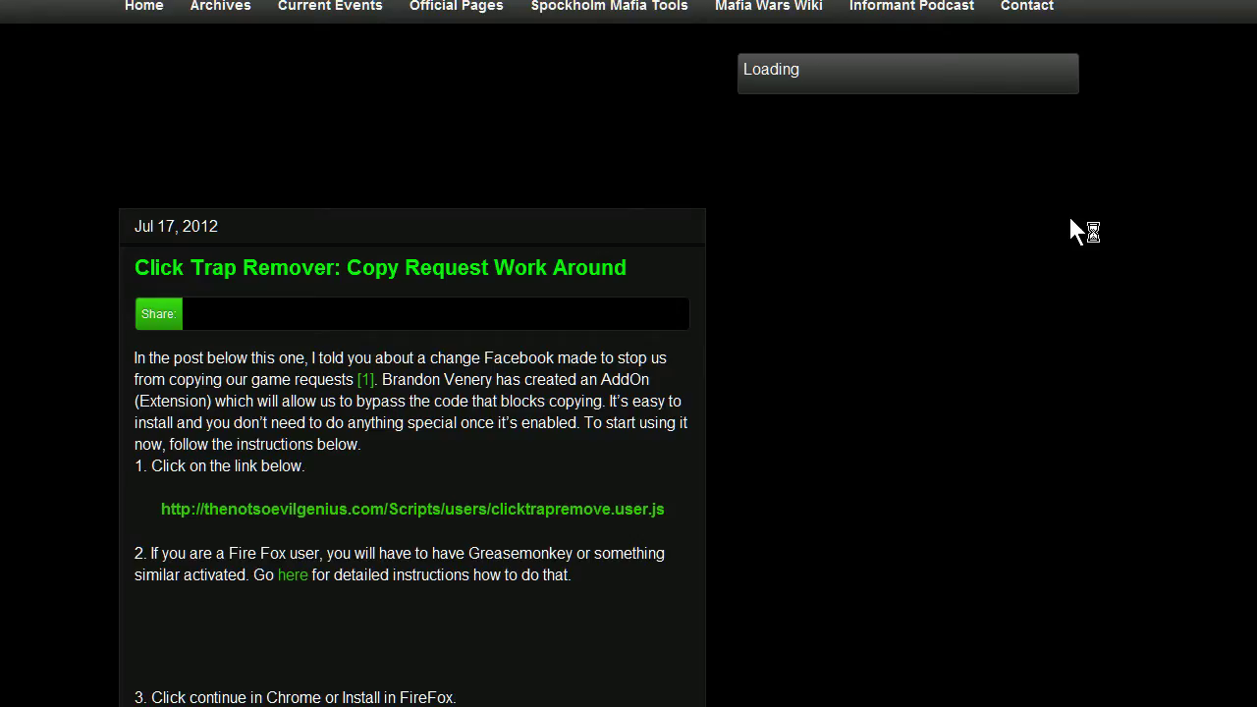
{"action": "scroll", "coordinate": [1120, 245], "scroll_direction": "down", "scroll_amount": 2}
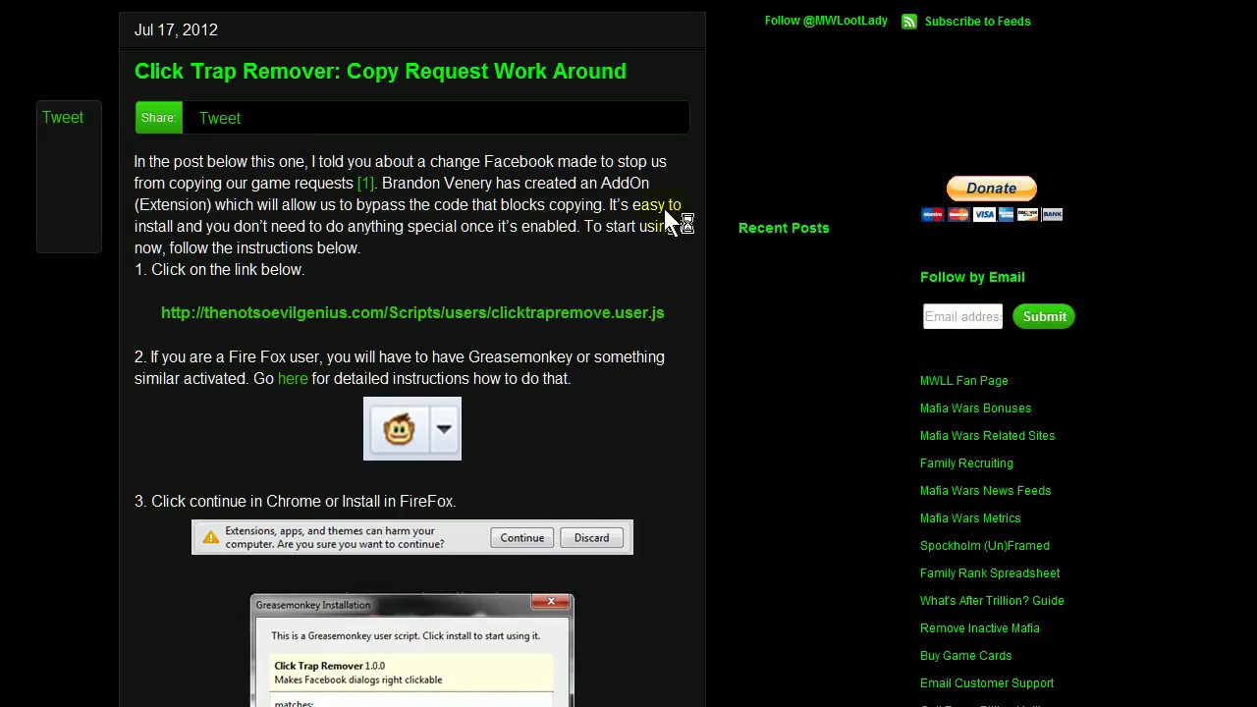
{"action": "scroll", "coordinate": [673, 246], "scroll_direction": "down", "scroll_amount": 2}
{"action": "scroll", "coordinate": [463, 228], "scroll_direction": "down", "scroll_amount": 2}
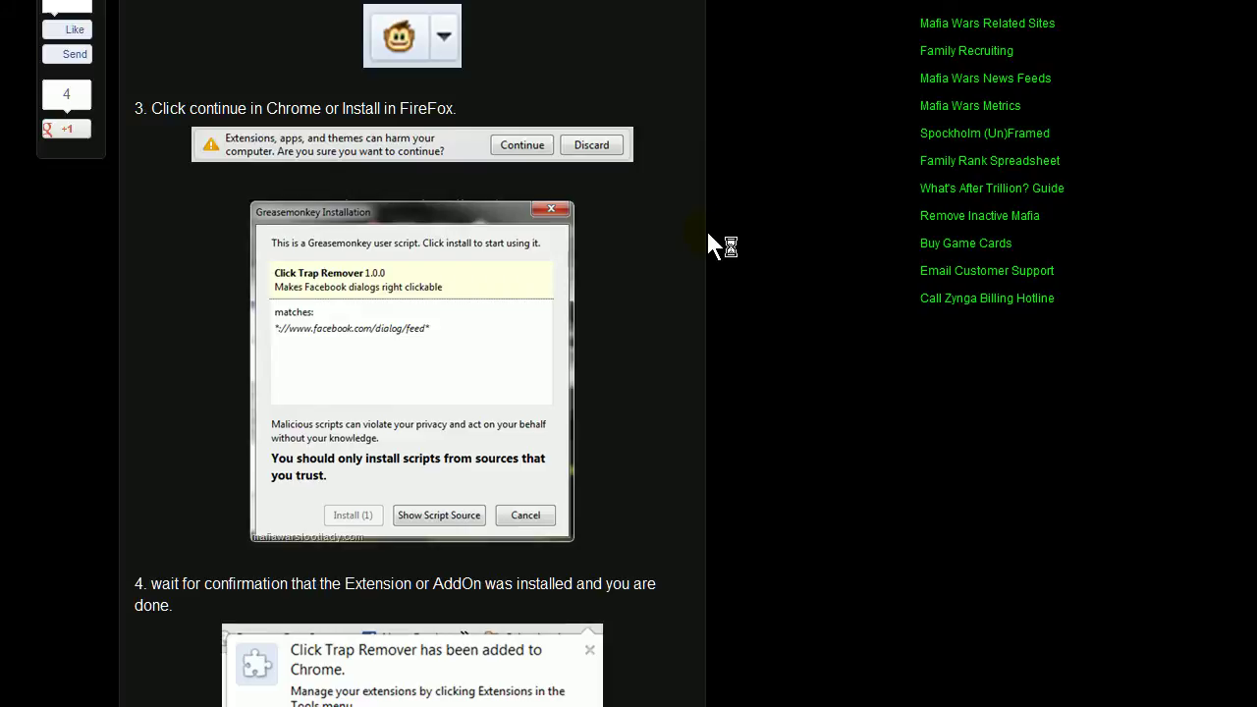
{"action": "scroll", "coordinate": [746, 257], "scroll_direction": "down", "scroll_amount": 4}
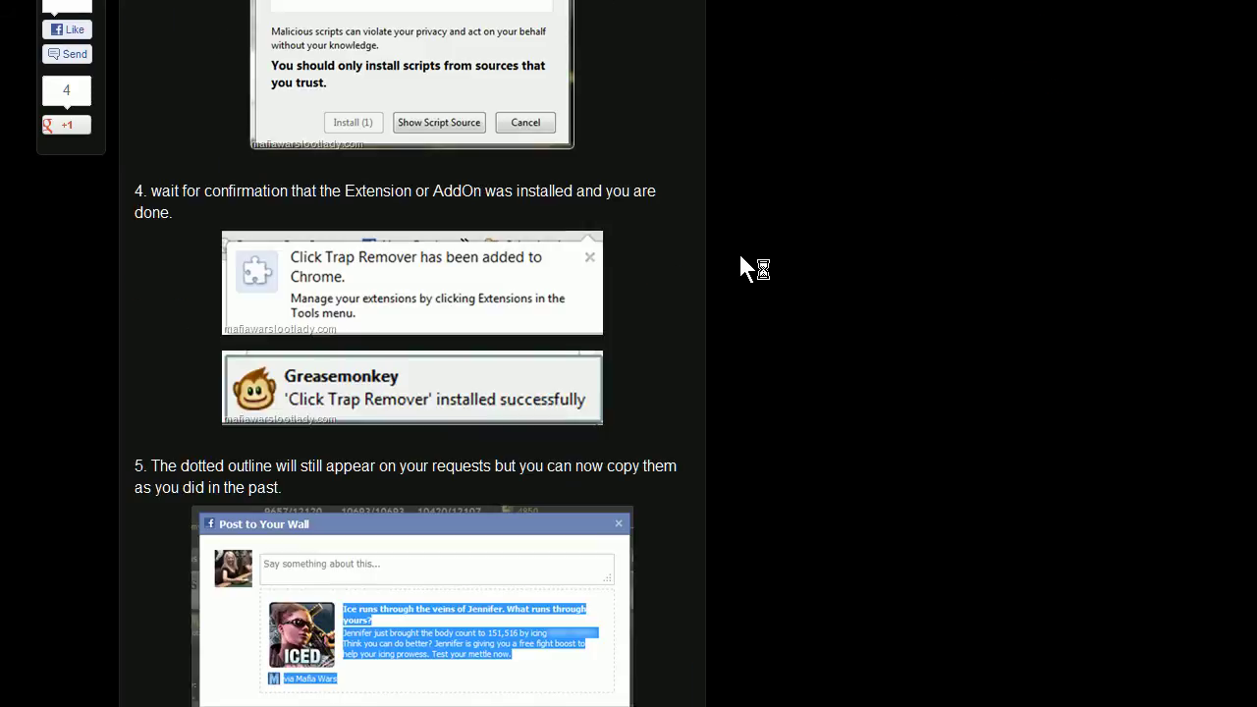
{"action": "scroll", "coordinate": [741, 260], "scroll_direction": "up", "scroll_amount": 6}
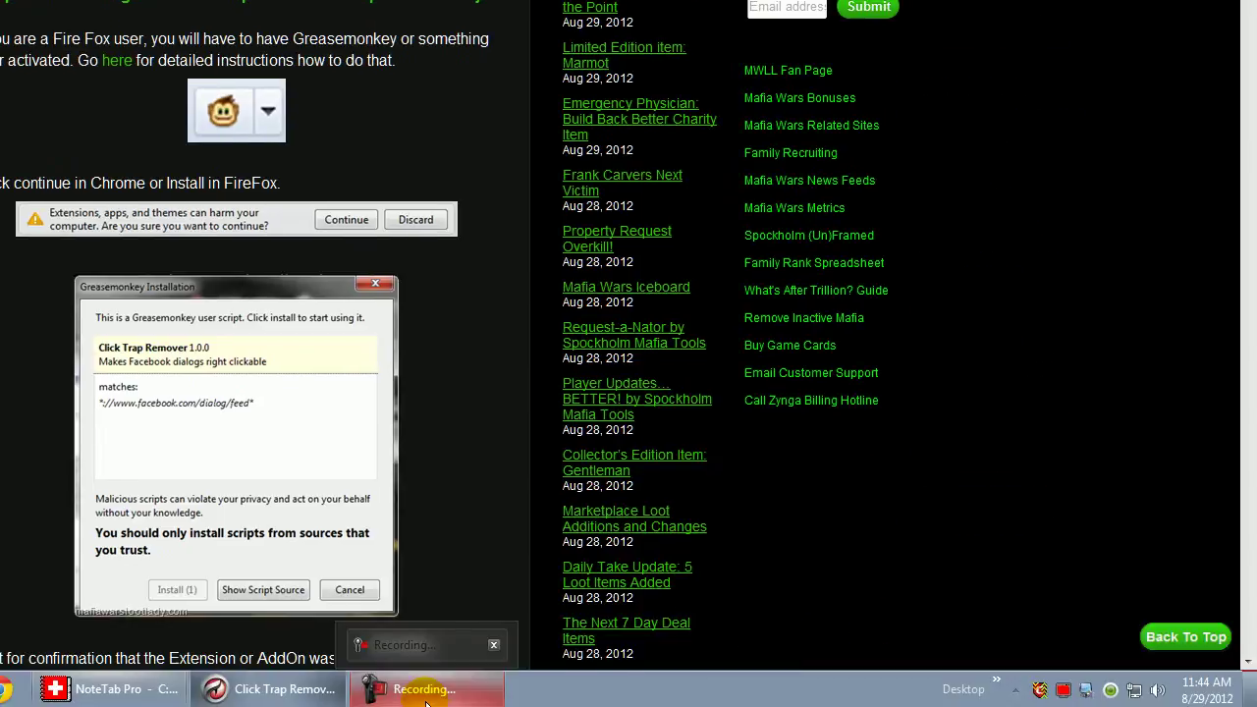
{"action": "left_click", "coordinate": [600, 706]}
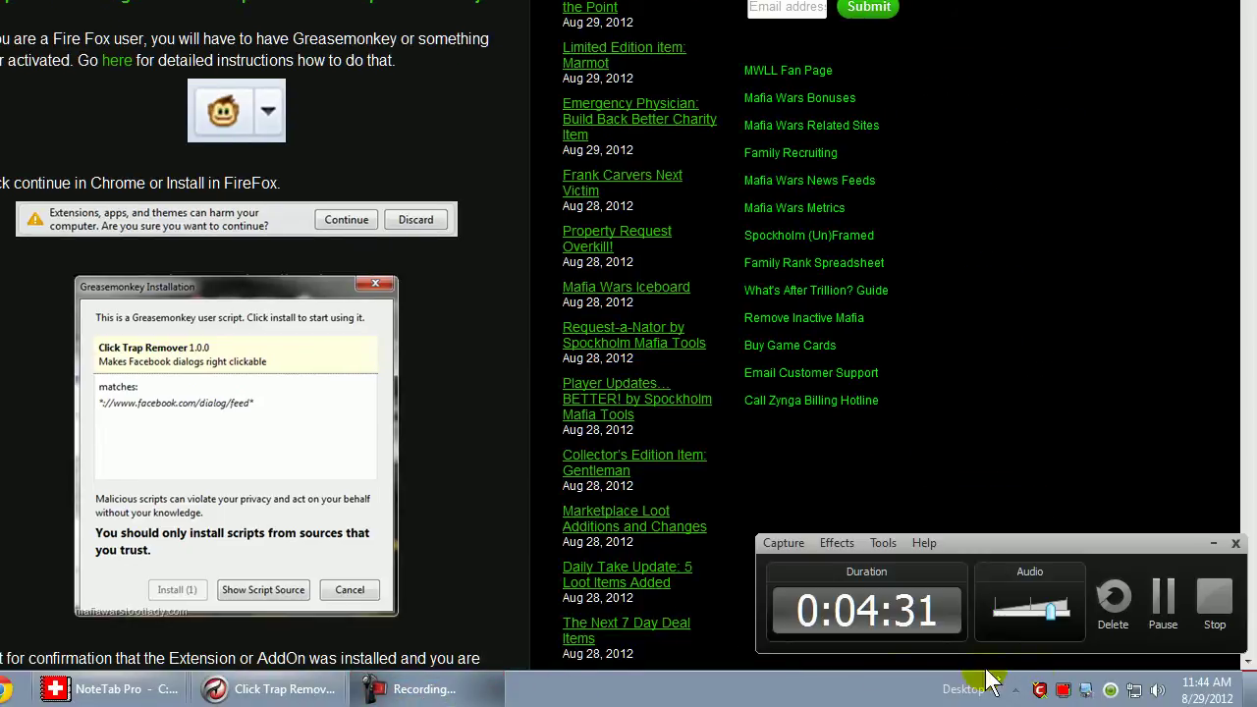